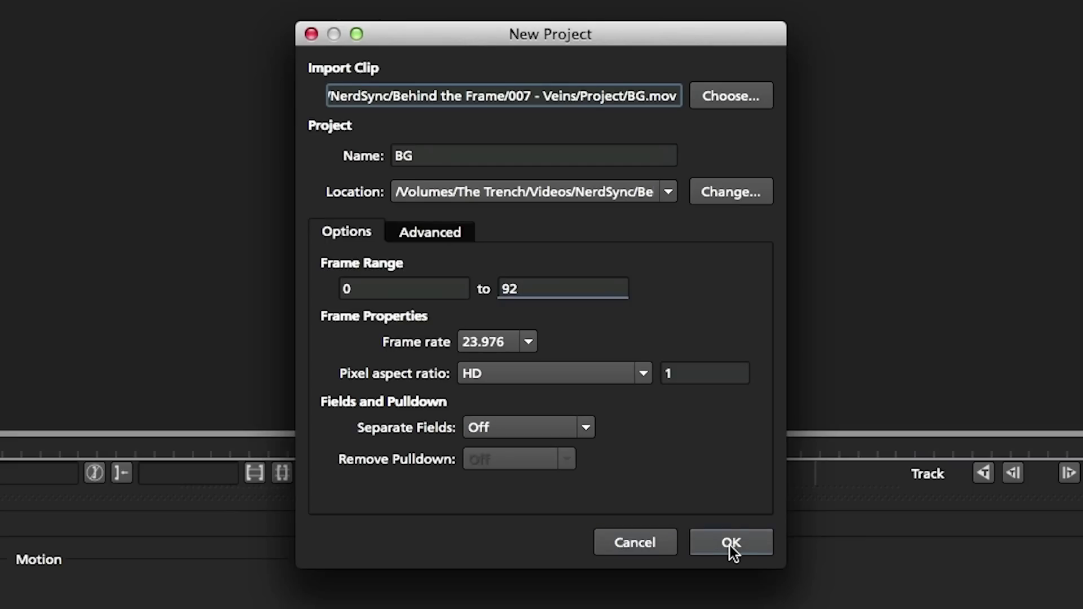
Confirm the New Project dialog to load the BG clip into mocha AE
{"action": "left_click", "coordinate": [729, 543]}
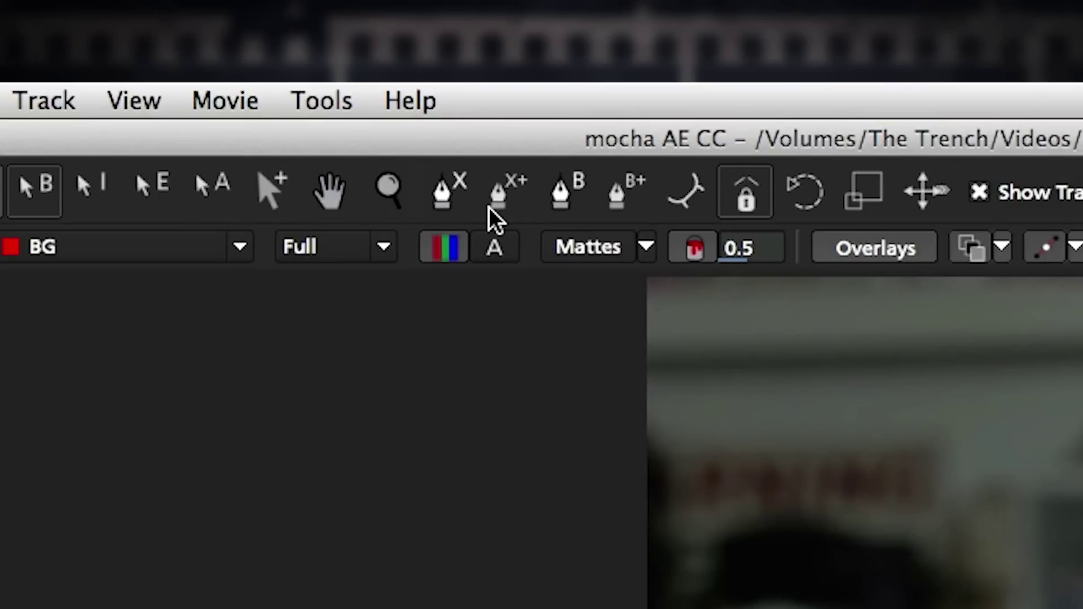
Draw an X-spline outline from the chin along the jaw and cheek toward the brow
{"action": "left_click", "coordinate": [460, 203]}
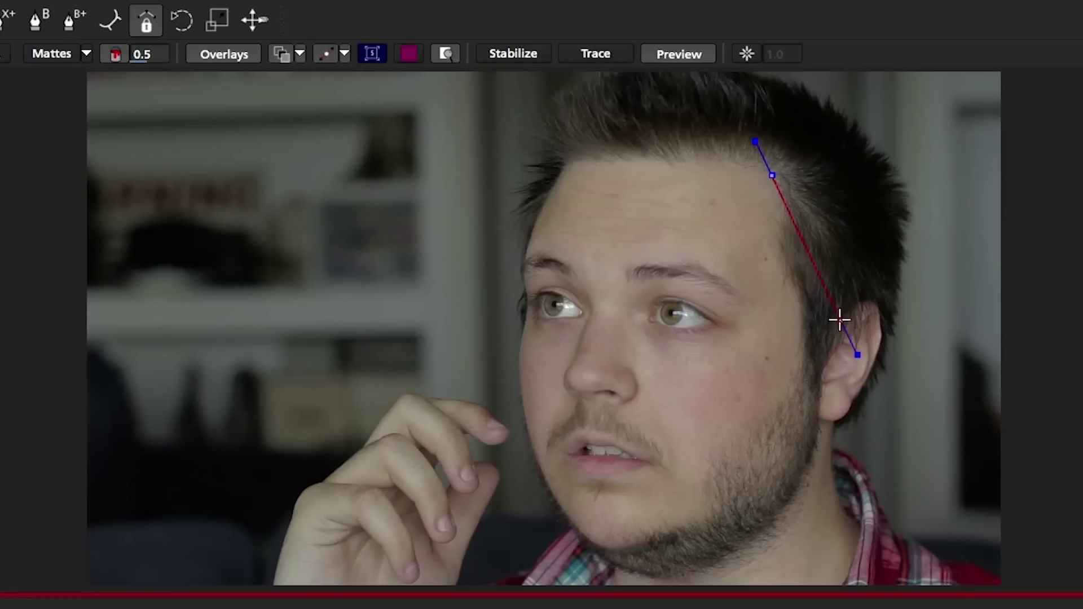
{"action": "left_click", "coordinate": [809, 479]}
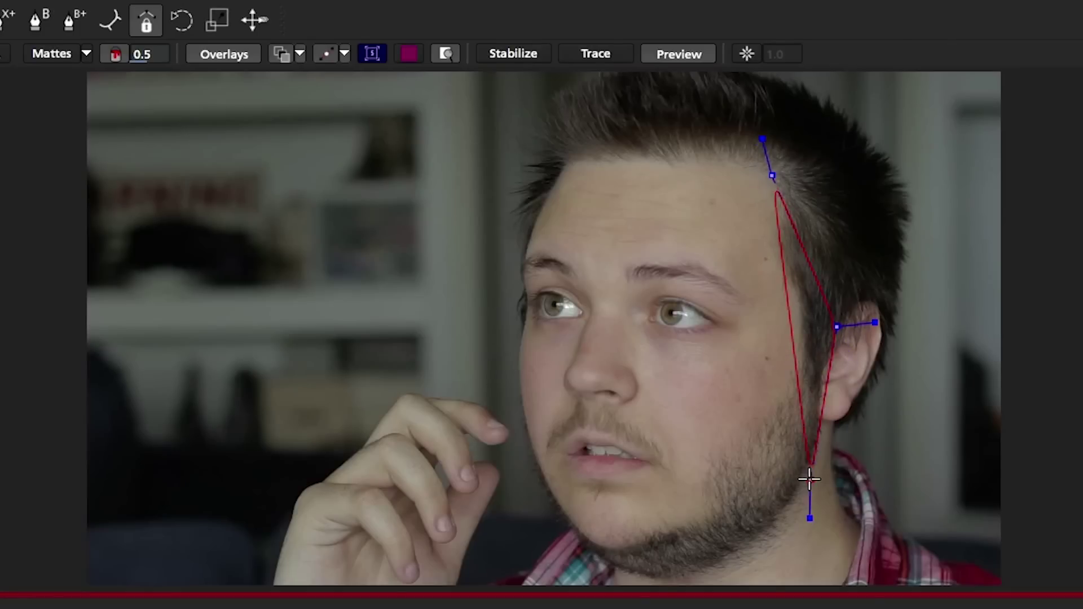
{"action": "left_click", "coordinate": [705, 572]}
{"action": "left_click", "coordinate": [625, 528]}
{"action": "left_click", "coordinate": [674, 475]}
{"action": "left_click", "coordinate": [636, 351]}
{"action": "left_click", "coordinate": [740, 338]}
Close the outline at the eyebrow and hairline, enable Perspective, and track backwards
{"action": "left_click", "coordinate": [715, 279]}
{"action": "left_click", "coordinate": [625, 258]}
{"action": "left_click", "coordinate": [609, 159]}
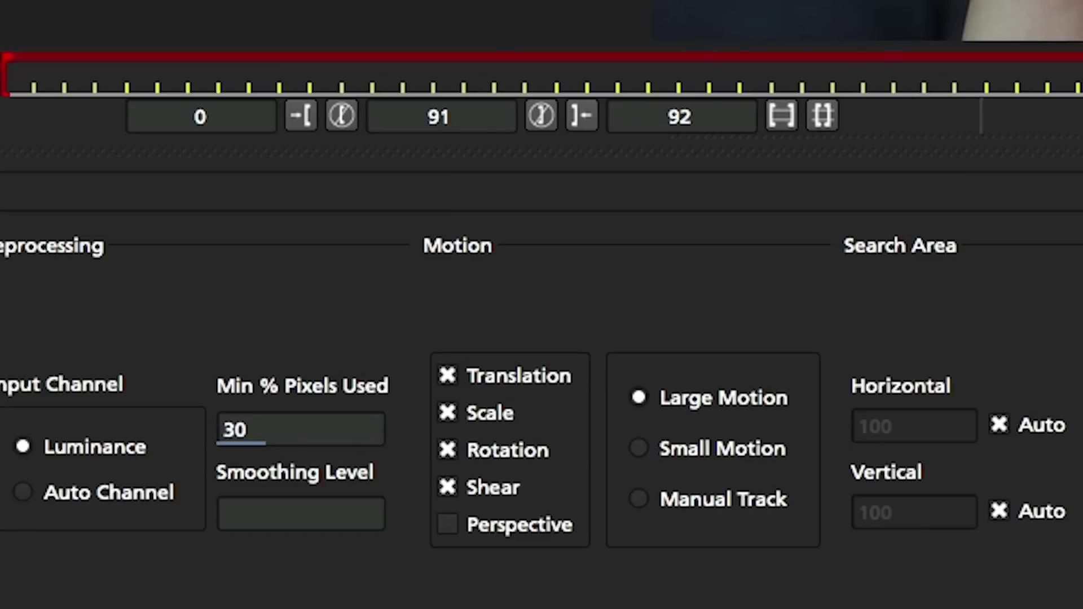
{"action": "left_click", "coordinate": [448, 525]}
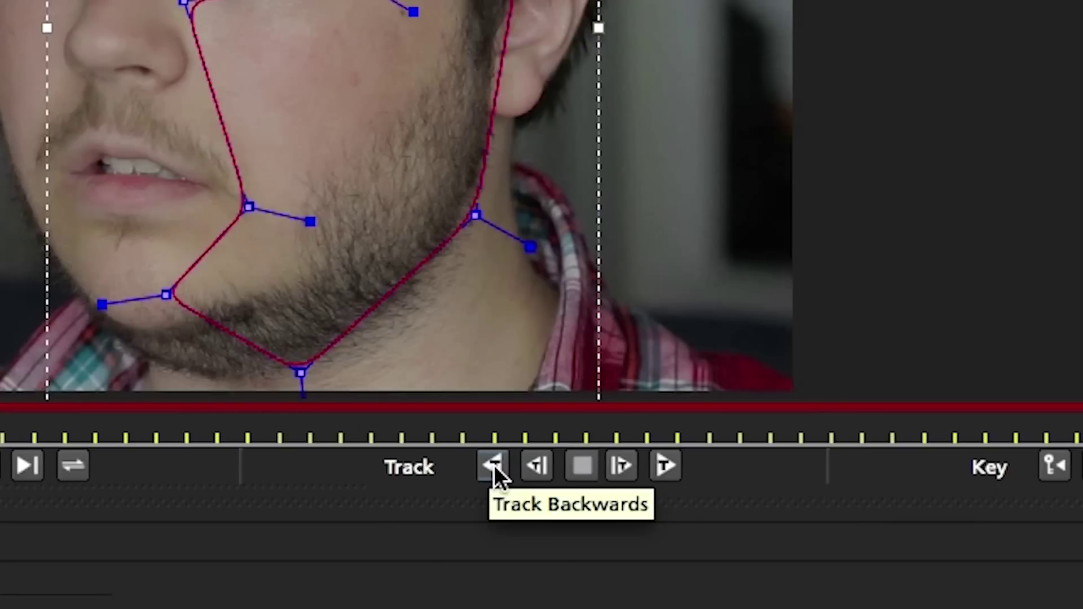
{"action": "left_click", "coordinate": [494, 467]}
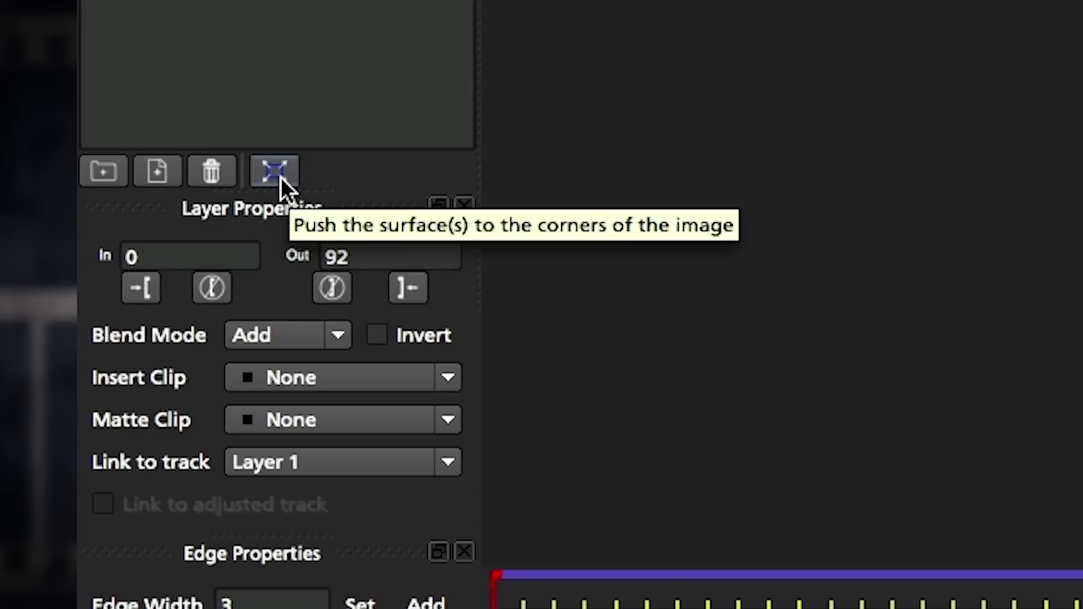
Push the tracked surface to the image corners and copy it as After Effects Corner Pin data
{"action": "left_click", "coordinate": [274, 172]}
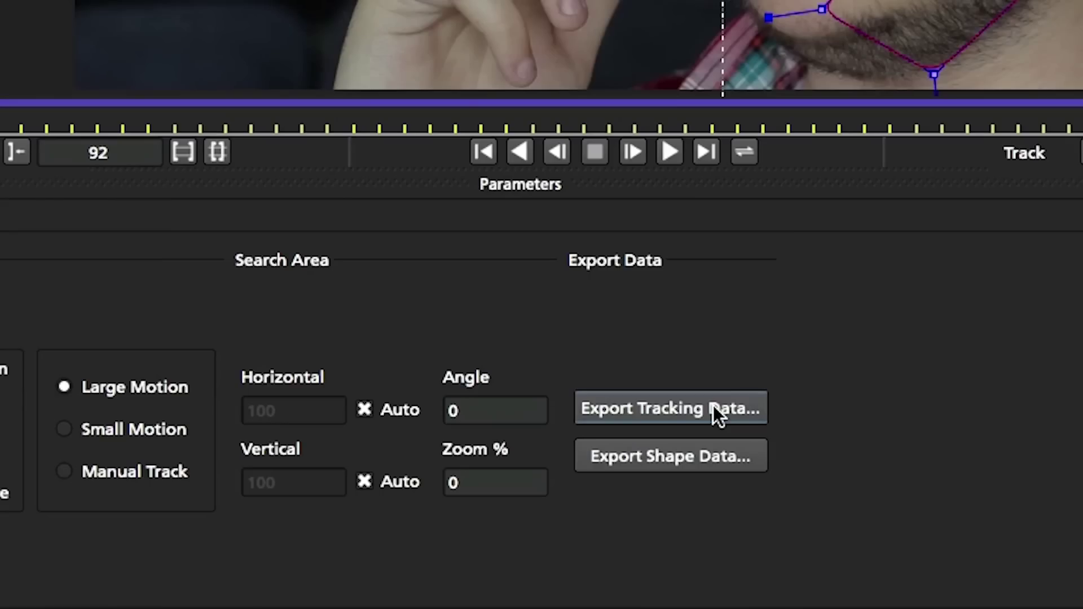
{"action": "left_click", "coordinate": [713, 405]}
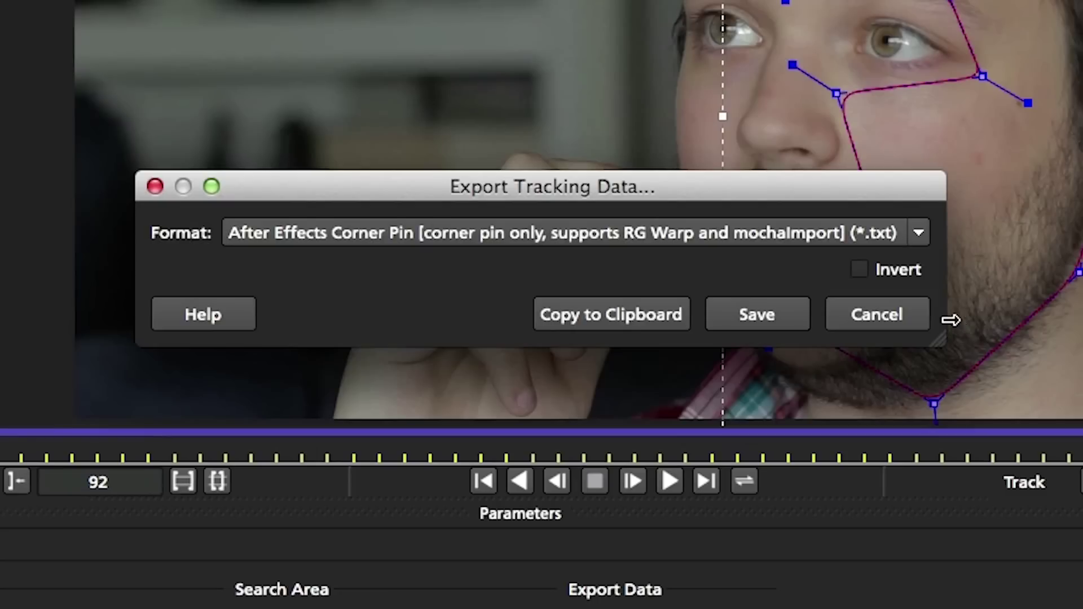
{"action": "left_click", "coordinate": [664, 314]}
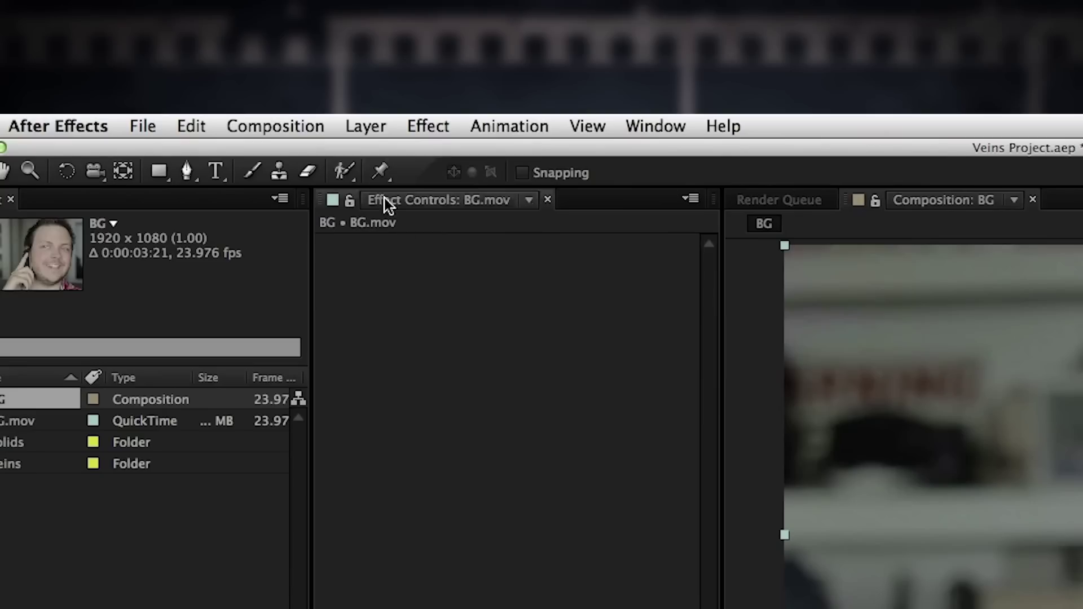
Create Black Solid 1 in the BG comp and paste the mocha Corner Pin into its effects
{"action": "left_click", "coordinate": [364, 126]}
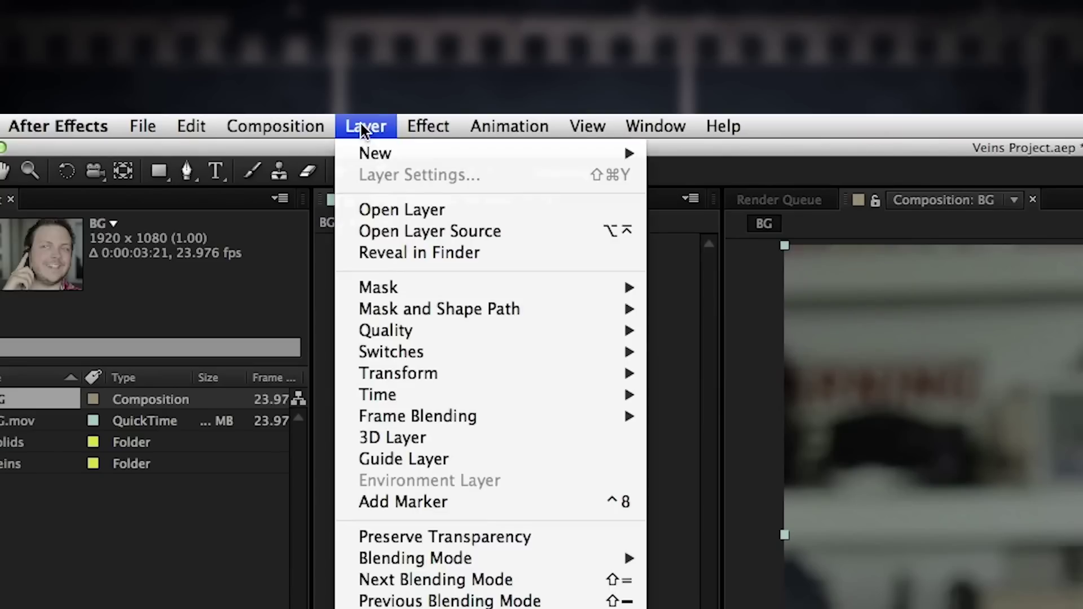
{"action": "mouse_move", "coordinate": [370, 152]}
{"action": "left_click", "coordinate": [707, 181]}
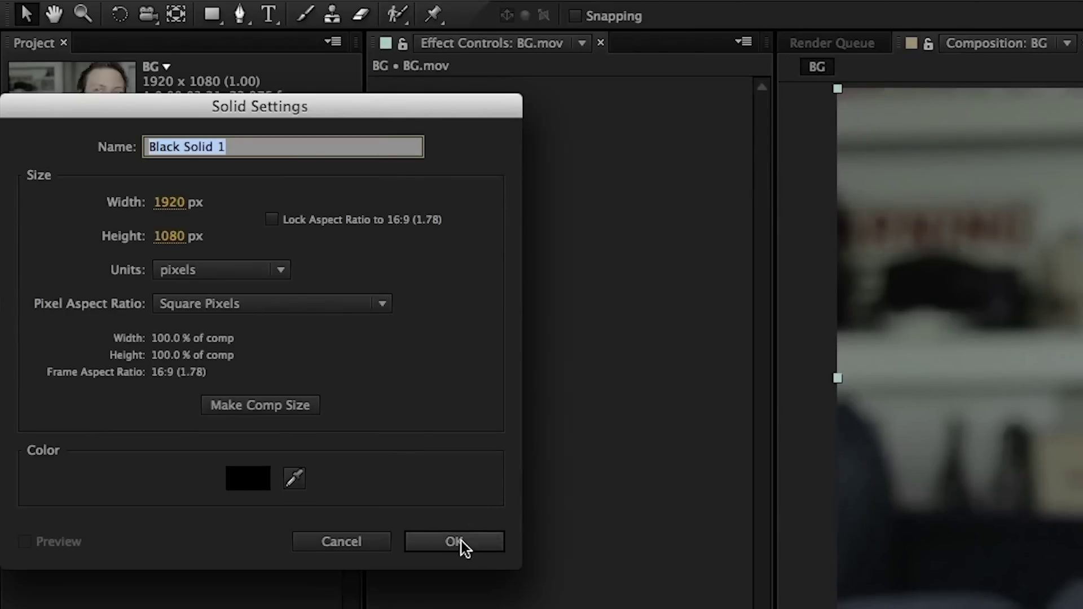
{"action": "left_click", "coordinate": [458, 542]}
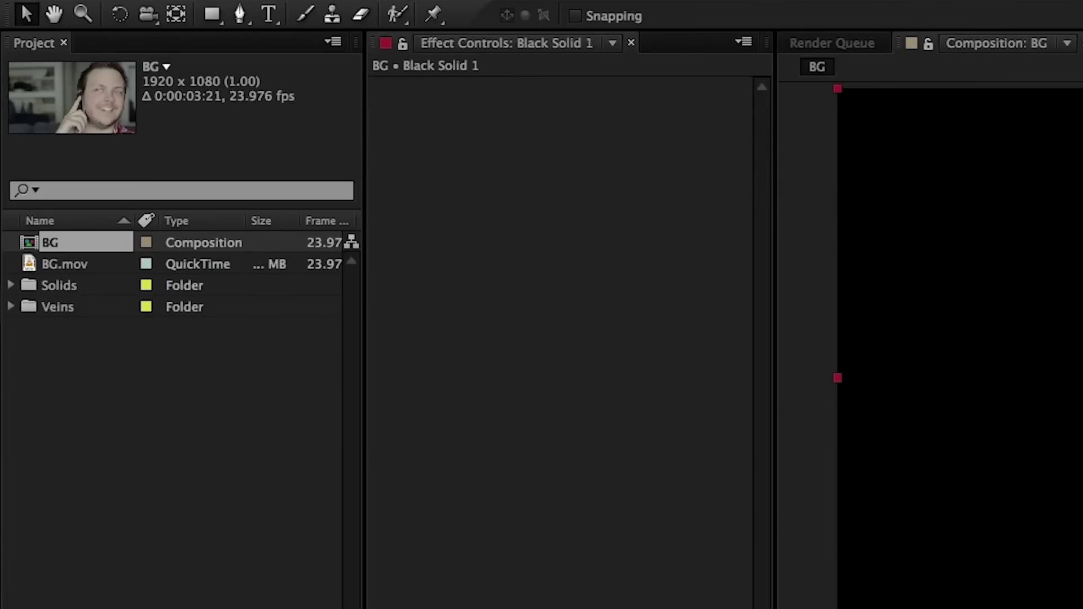
{"action": "left_click", "coordinate": [618, 518]}
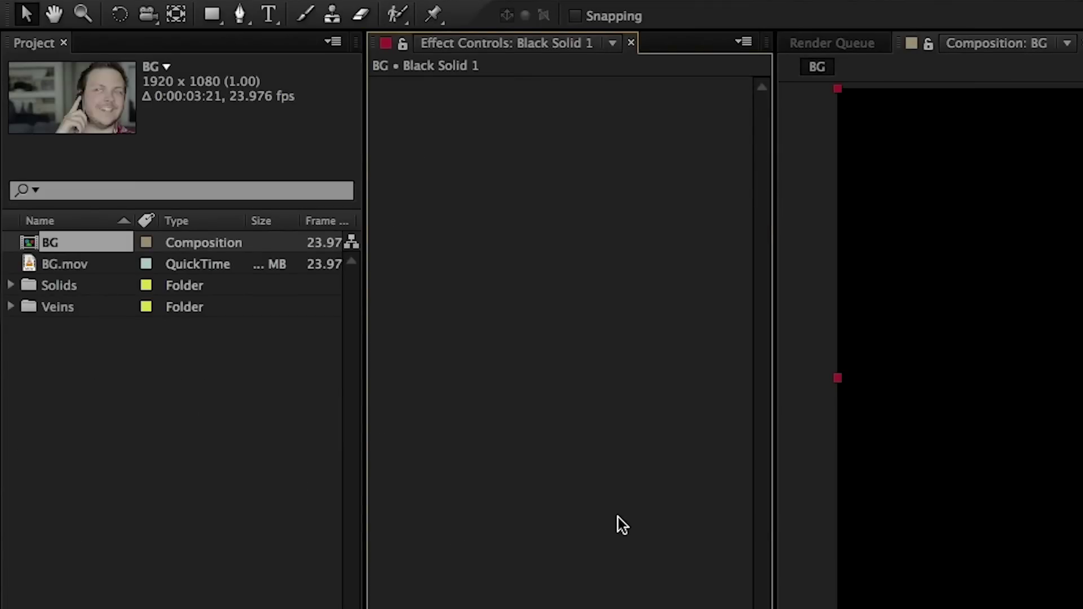
{"action": "key", "text": "ctrl+v"}
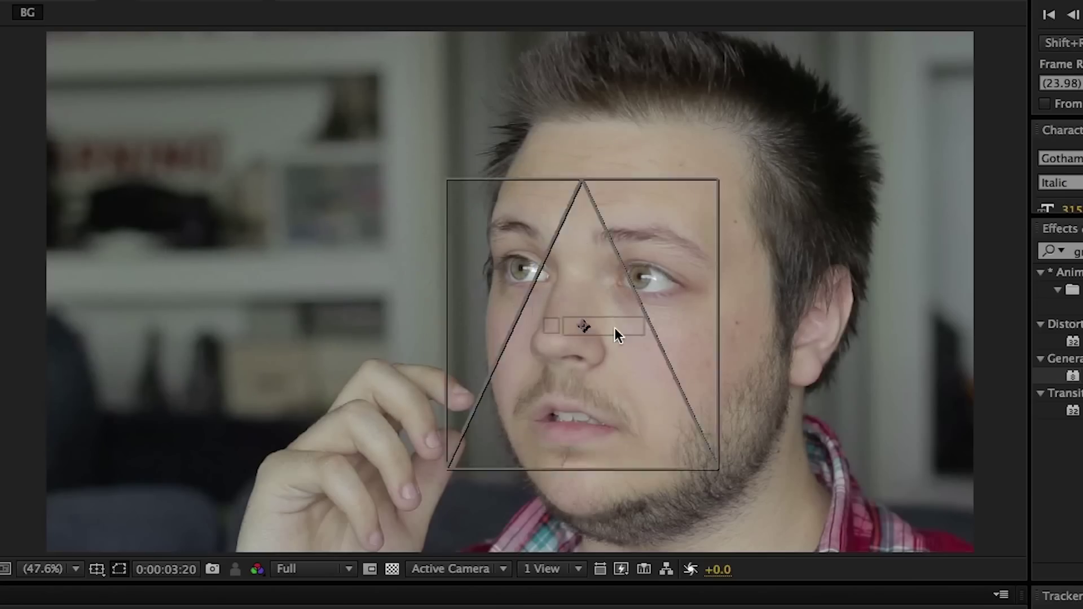
Drag the Veins image onto the face and set its blend mode to Multiply
{"action": "left_click_drag", "start_coordinate": [615, 327], "coordinate": [654, 346]}
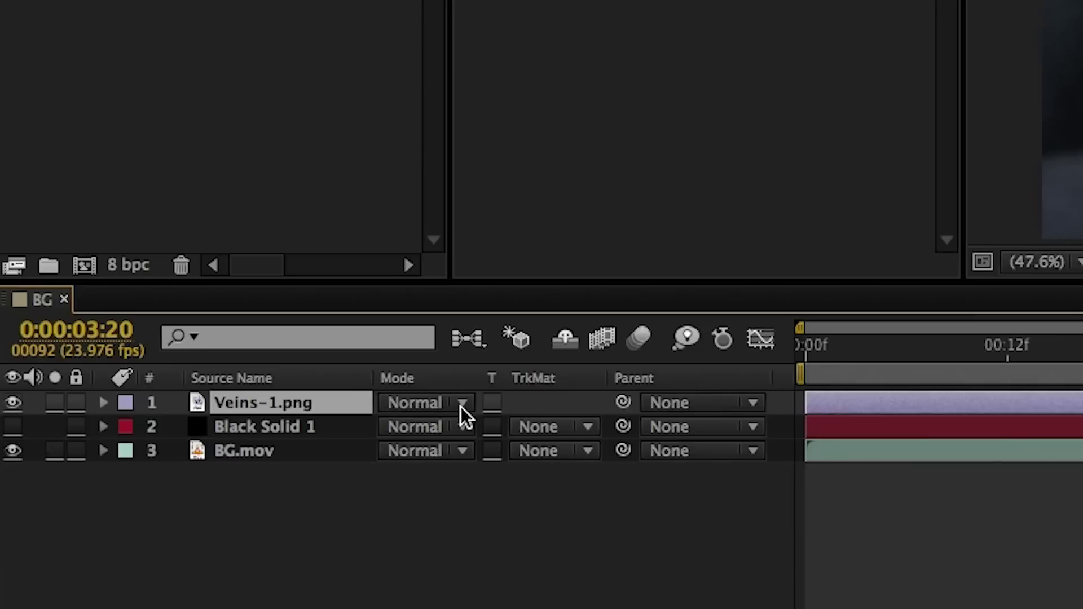
{"action": "left_click", "coordinate": [461, 403]}
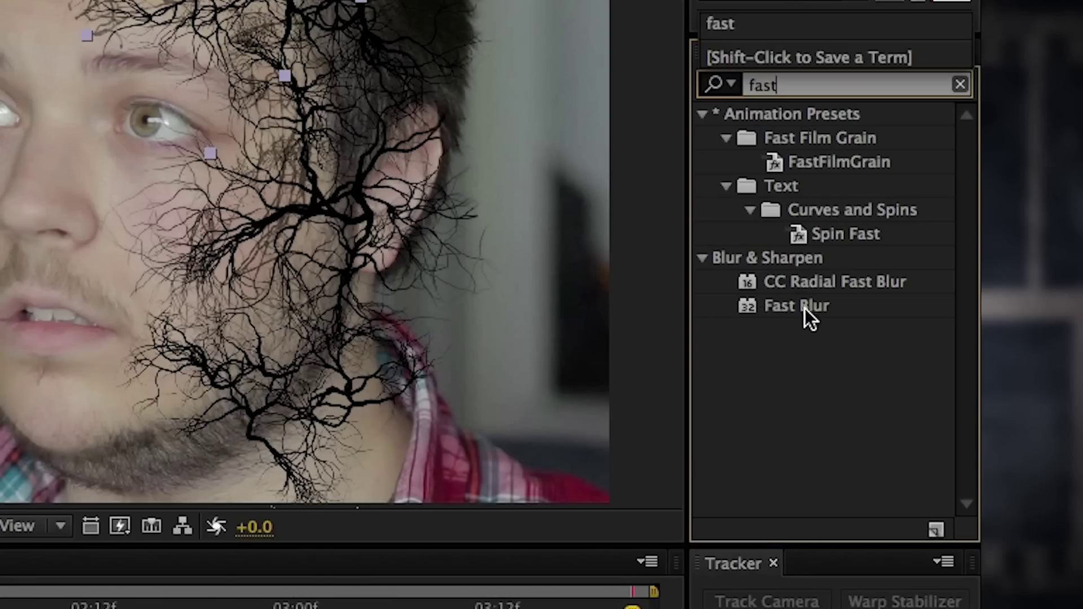
Apply the Fast Blur effect to the vein layers
{"action": "left_click", "coordinate": [802, 307]}
{"action": "left_click_drag", "start_coordinate": [803, 308], "coordinate": [146, 316]}
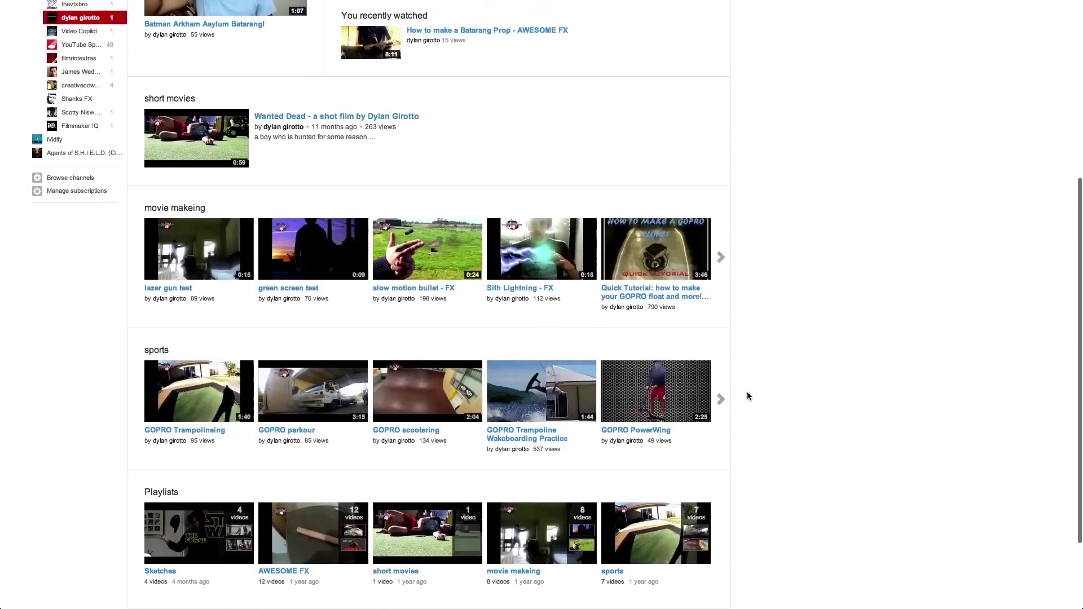
Scroll through the filmmaker's YouTube channel sections of short movies and effects videos
{"action": "scroll", "coordinate": [747, 395], "scroll_direction": "up", "scroll_amount": 3}
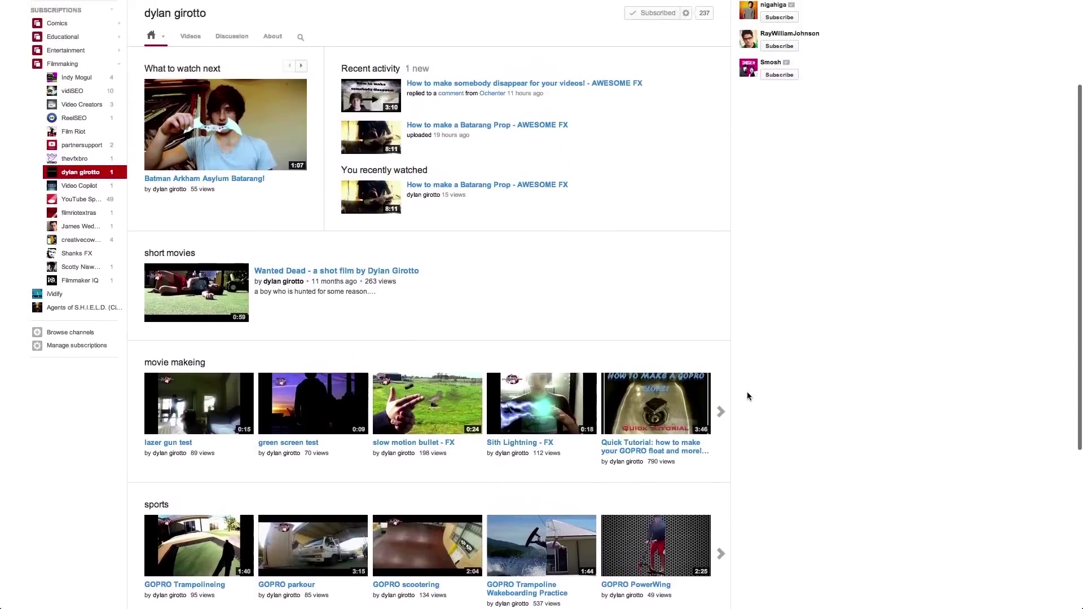
{"action": "scroll", "coordinate": [747, 393], "scroll_direction": "up", "scroll_amount": 5}
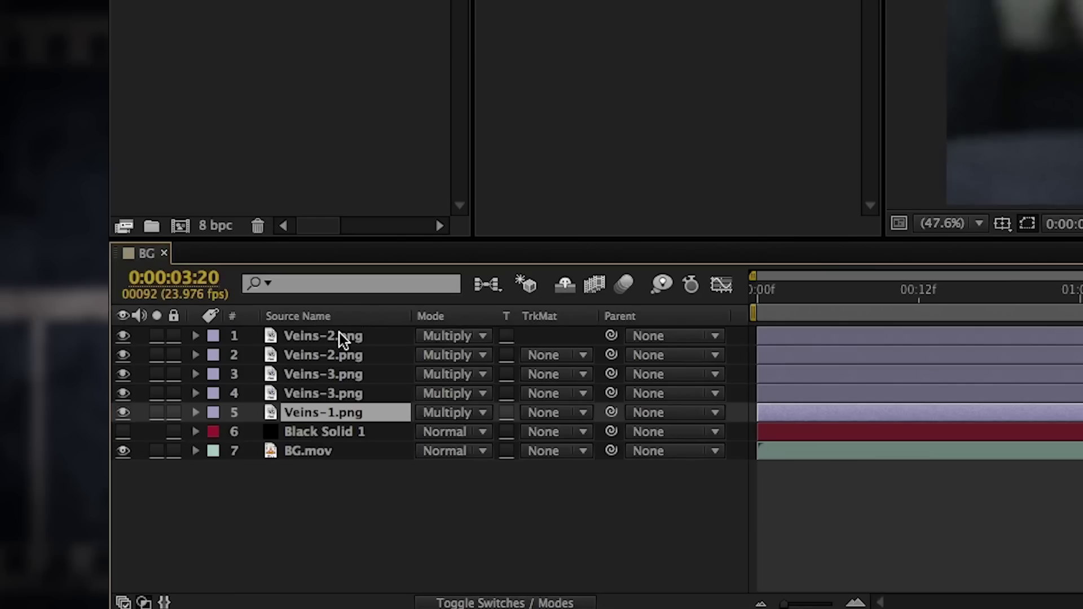
Precompose the five vein layers as 'Veins' and open the new precomp
{"action": "left_click", "coordinate": [336, 338], "text": "shift"}
{"action": "key", "text": "super+shift+c"}
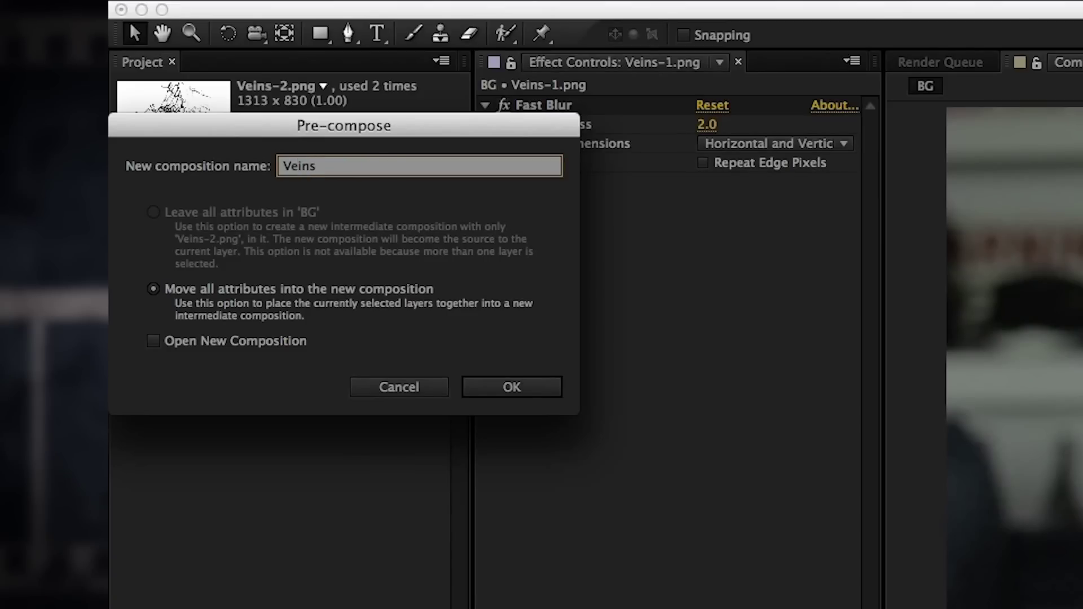
{"action": "key", "text": "Return"}
{"action": "double_click", "coordinate": [242, 266]}
Add a white solid inside the Veins precomp
{"action": "left_click", "coordinate": [360, 70]}
{"action": "mouse_move", "coordinate": [452, 97]}
{"action": "left_click", "coordinate": [696, 128]}
{"action": "left_click", "coordinate": [359, 466]}
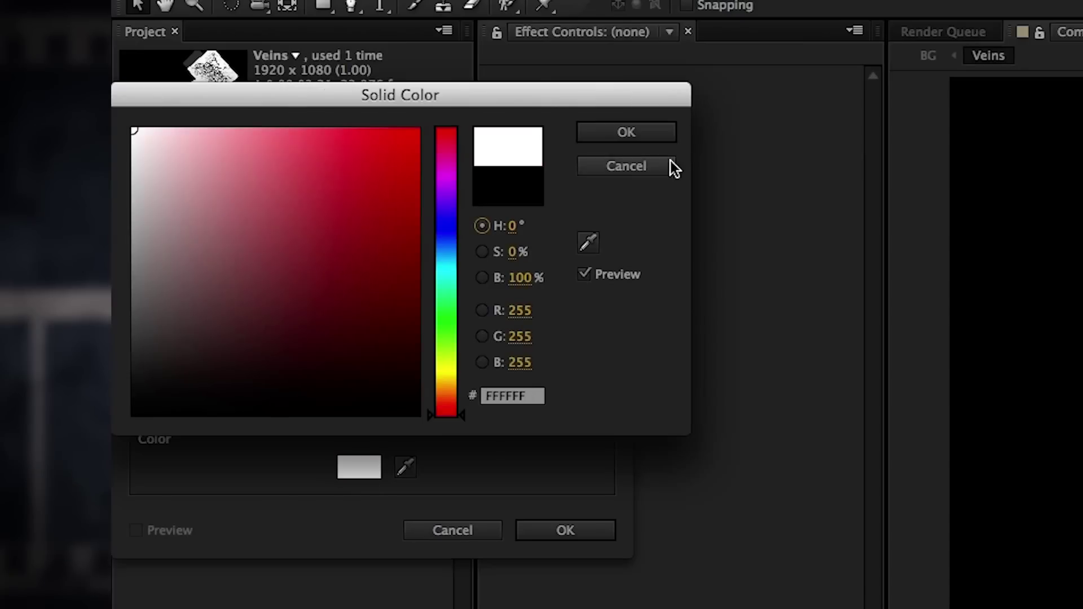
{"action": "left_click", "coordinate": [665, 134]}
{"action": "left_click", "coordinate": [565, 530]}
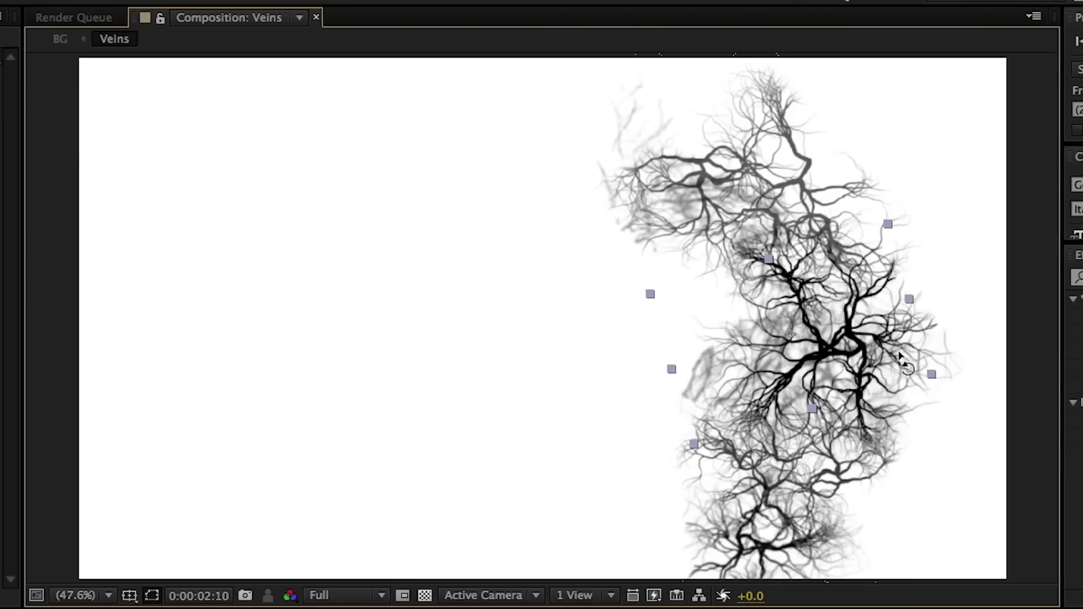
Rotate the veins artwork along the cheek and forehead and blend the Veins layer with Multiply
{"action": "left_click_drag", "start_coordinate": [899, 354], "coordinate": [784, 377]}
{"action": "left_click_drag", "start_coordinate": [780, 310], "coordinate": [737, 370]}
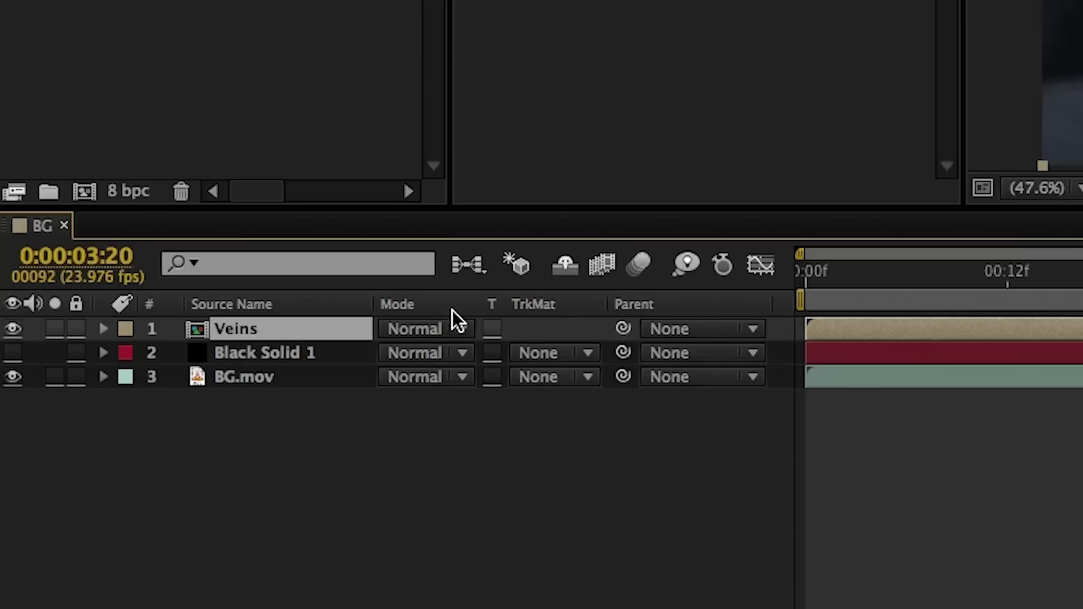
{"action": "left_click", "coordinate": [451, 314]}
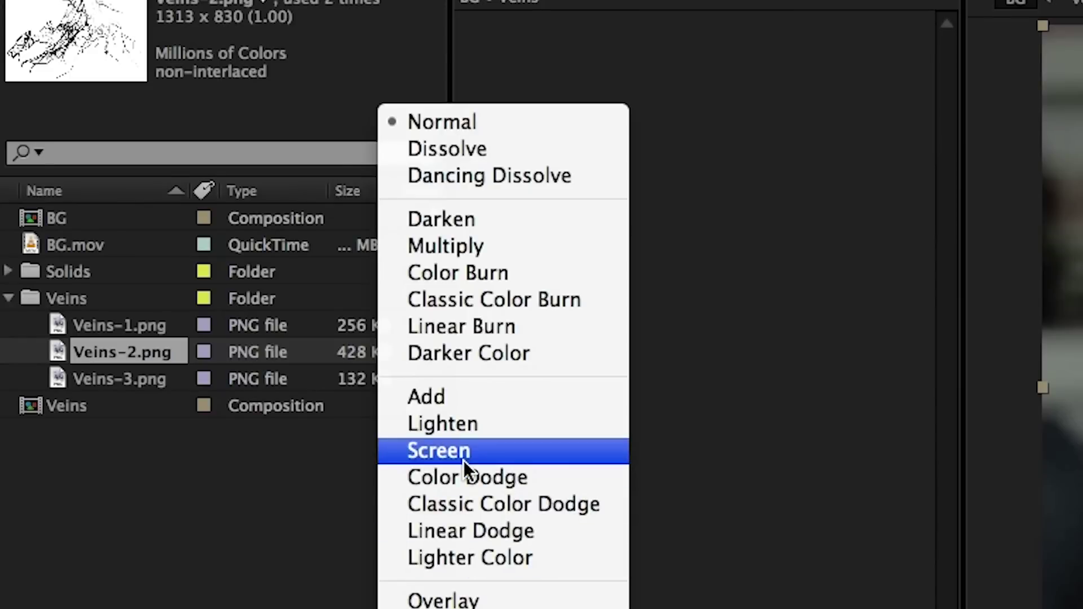
{"action": "left_click", "coordinate": [456, 245]}
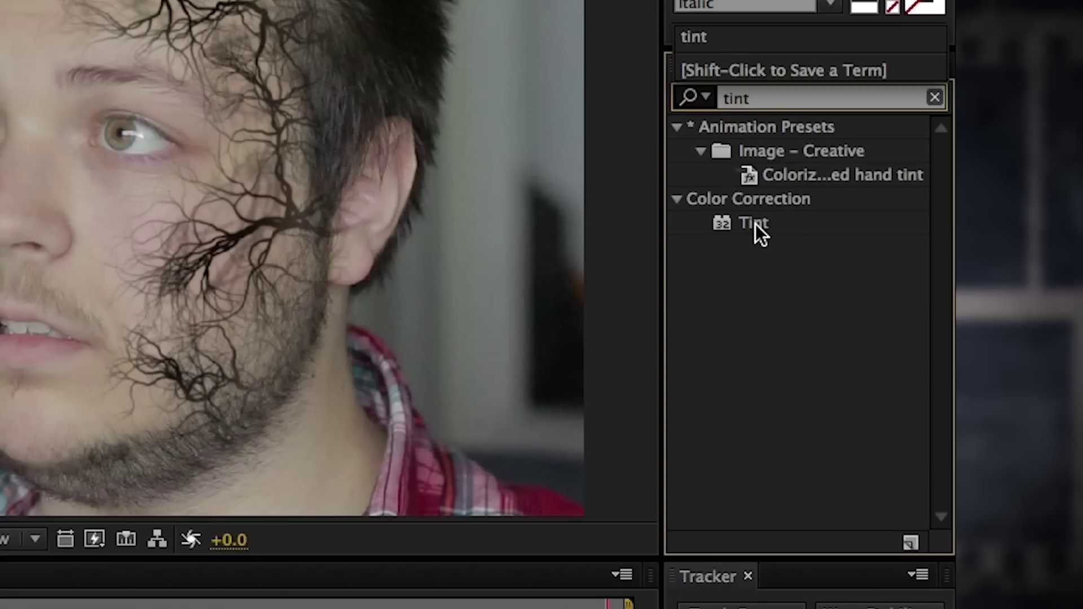
Add a blue Tint to the Veins layer and paste the mocha corner-pin data onto it
{"action": "double_click", "coordinate": [754, 221]}
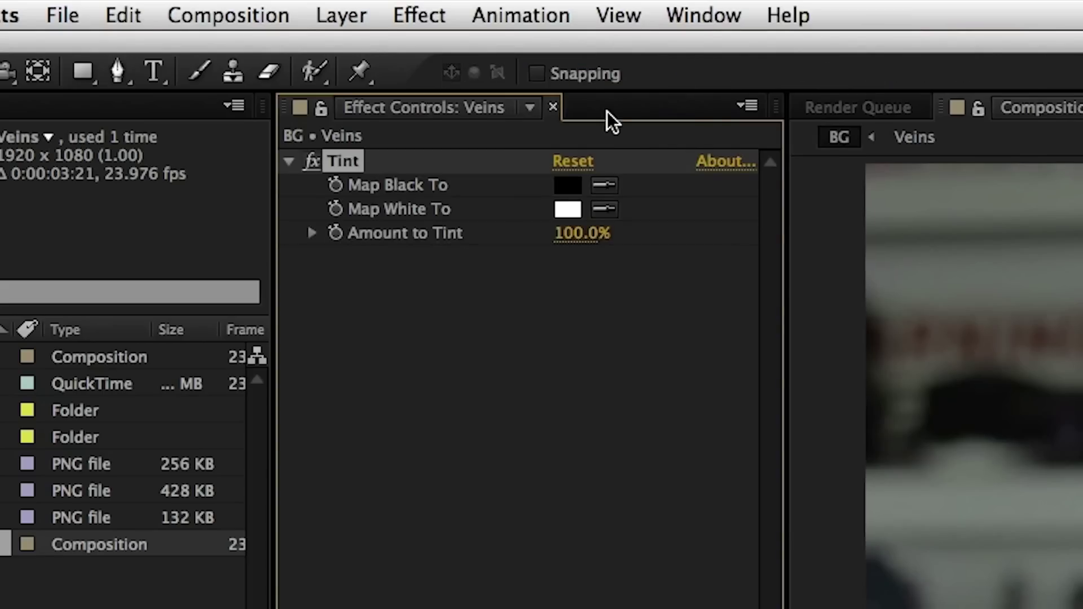
{"action": "left_click", "coordinate": [564, 187]}
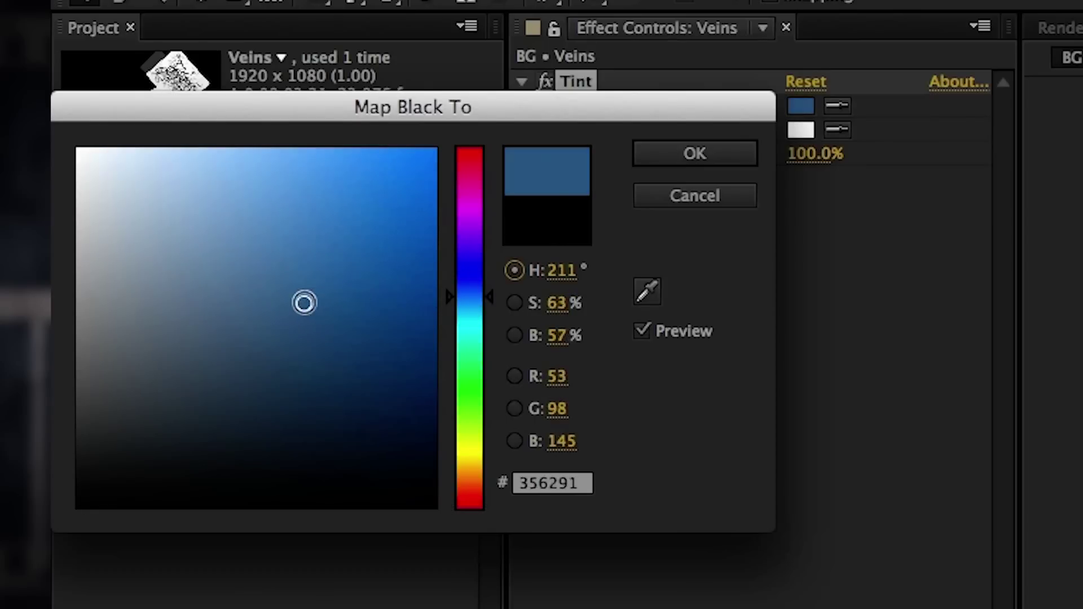
{"action": "left_click", "coordinate": [671, 154]}
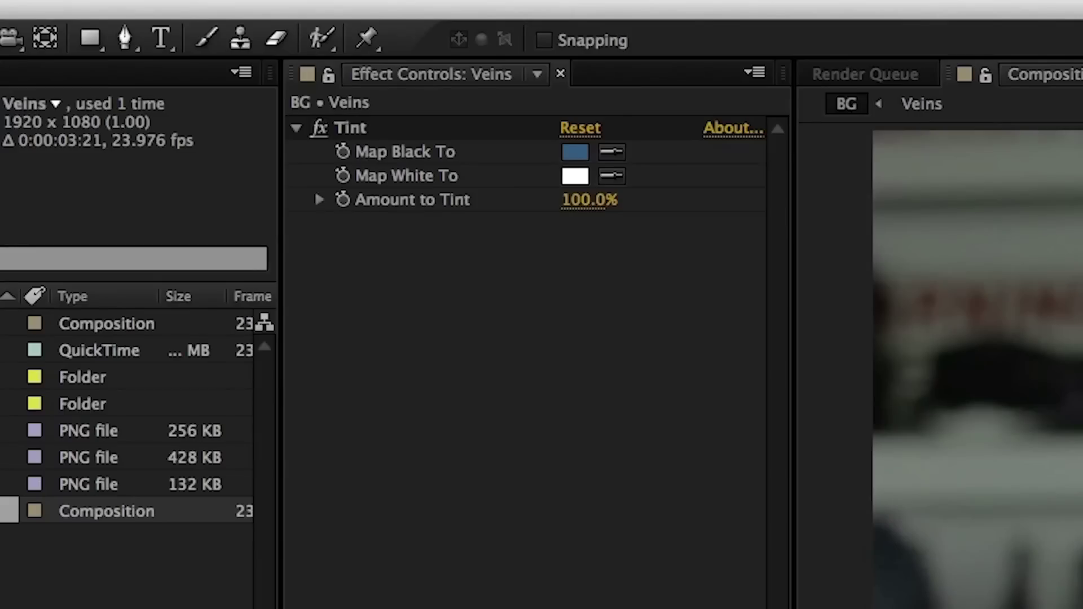
{"action": "key", "text": "ctrl+v"}
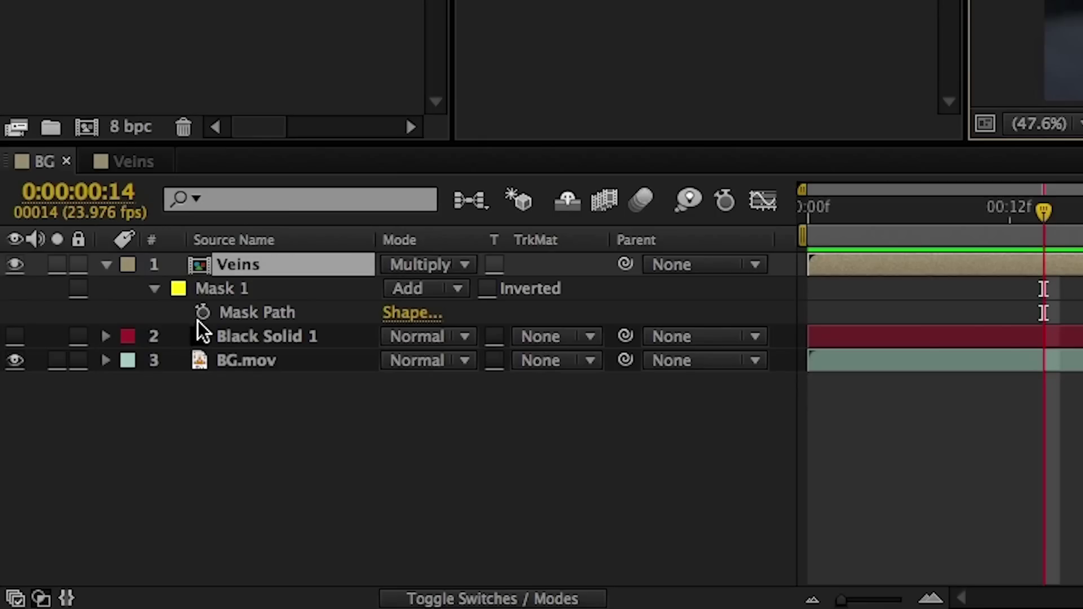
Keyframe the Veins mask path, then at frame 0:00:00:16 shrink Mask Expansion to -21 pixels
{"action": "key", "text": "m"}
{"action": "key", "text": "m"}
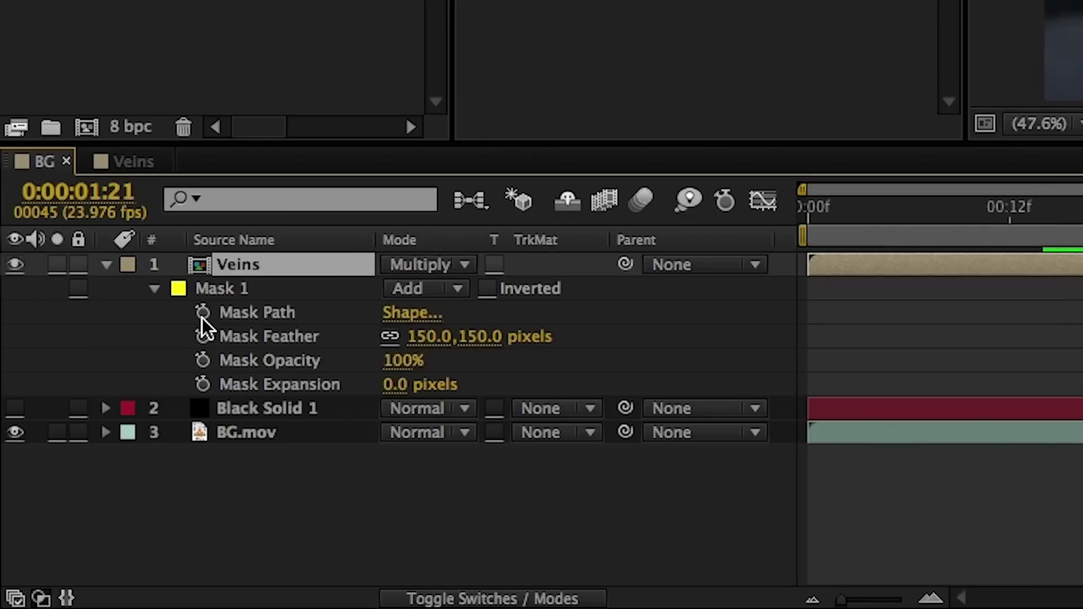
{"action": "left_click", "coordinate": [202, 313]}
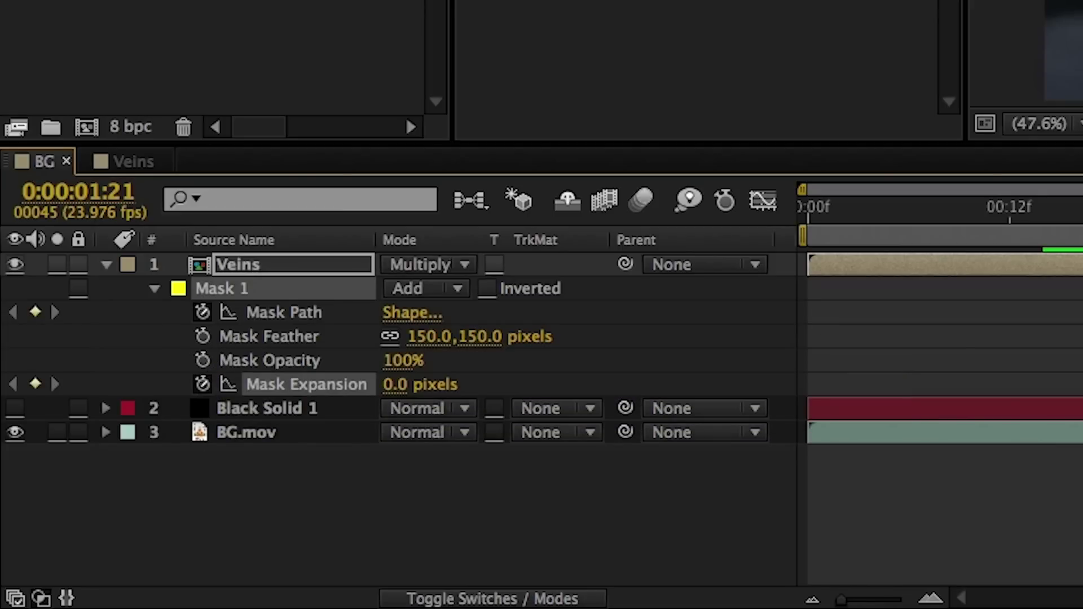
{"action": "left_click_drag", "start_coordinate": [450, 394], "coordinate": [297, 415]}
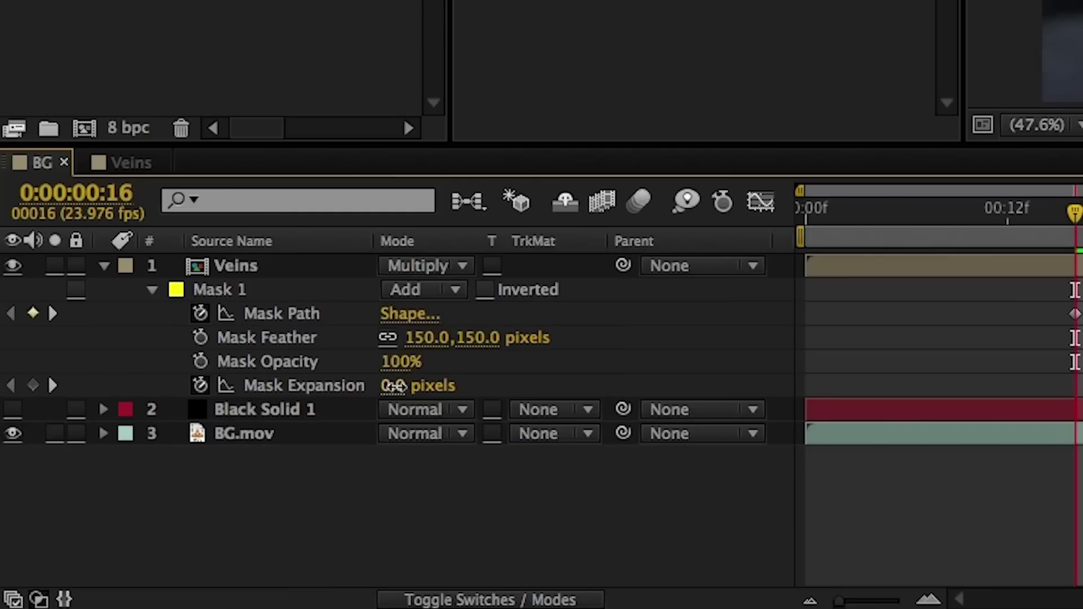
{"action": "left_click_drag", "start_coordinate": [391, 385], "coordinate": [367, 385]}
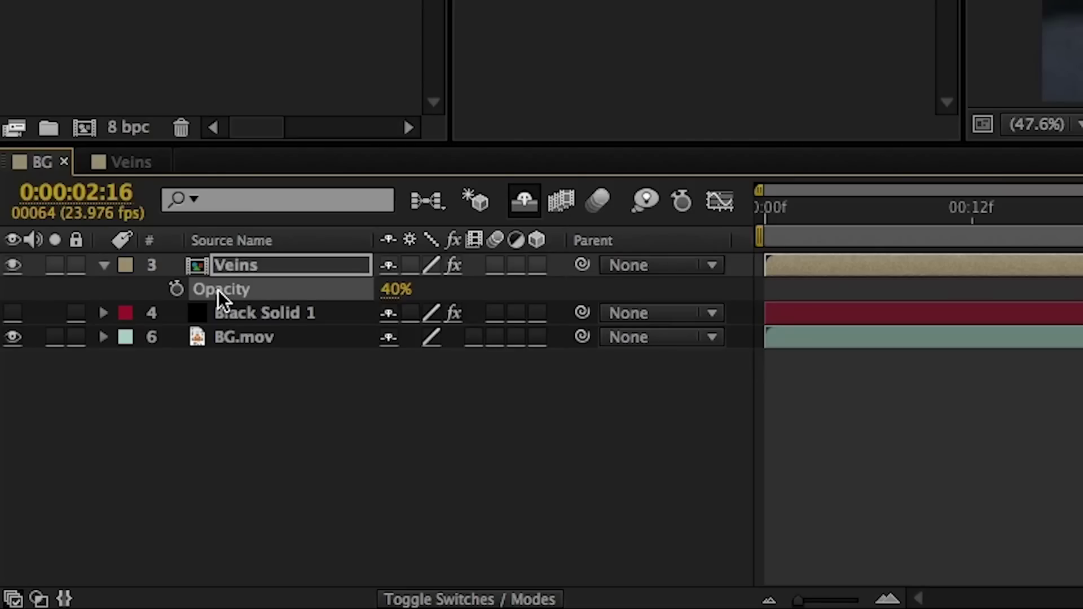
Duplicate the Veins layer and insert CC Glass between its Tint and Corner Pin effects
{"action": "key", "text": "ctrl+d"}
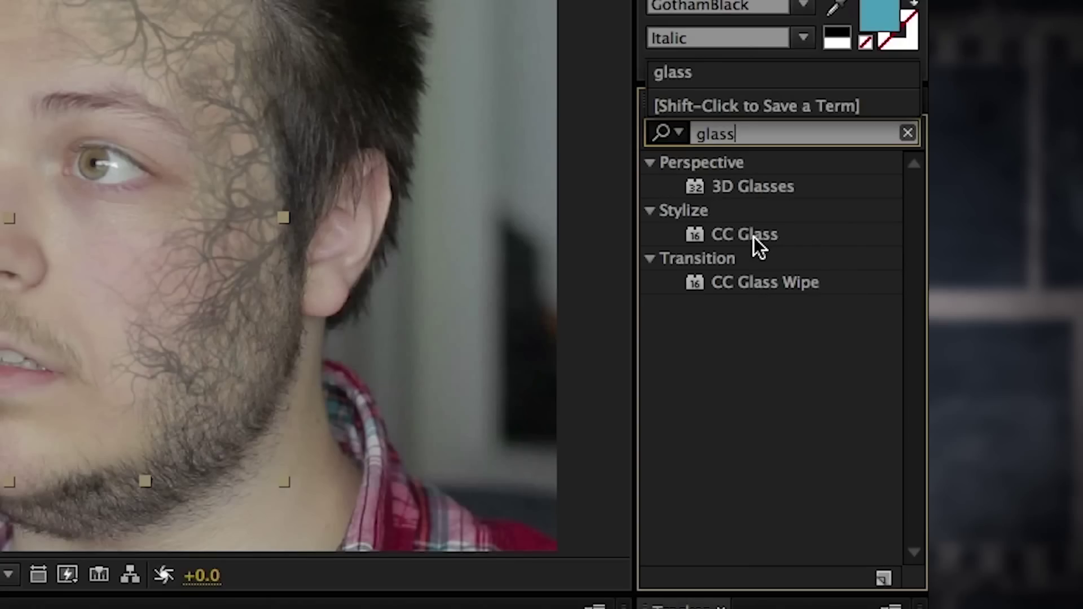
{"action": "left_click_drag", "start_coordinate": [753, 237], "coordinate": [133, 259]}
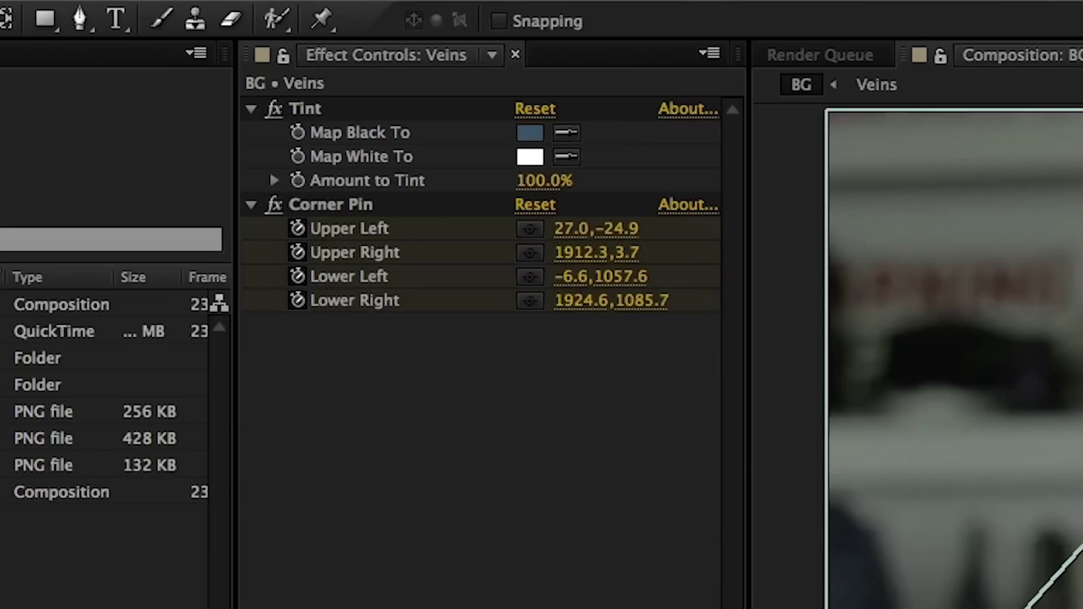
{"action": "left_click_drag", "start_coordinate": [925, 595], "coordinate": [470, 206]}
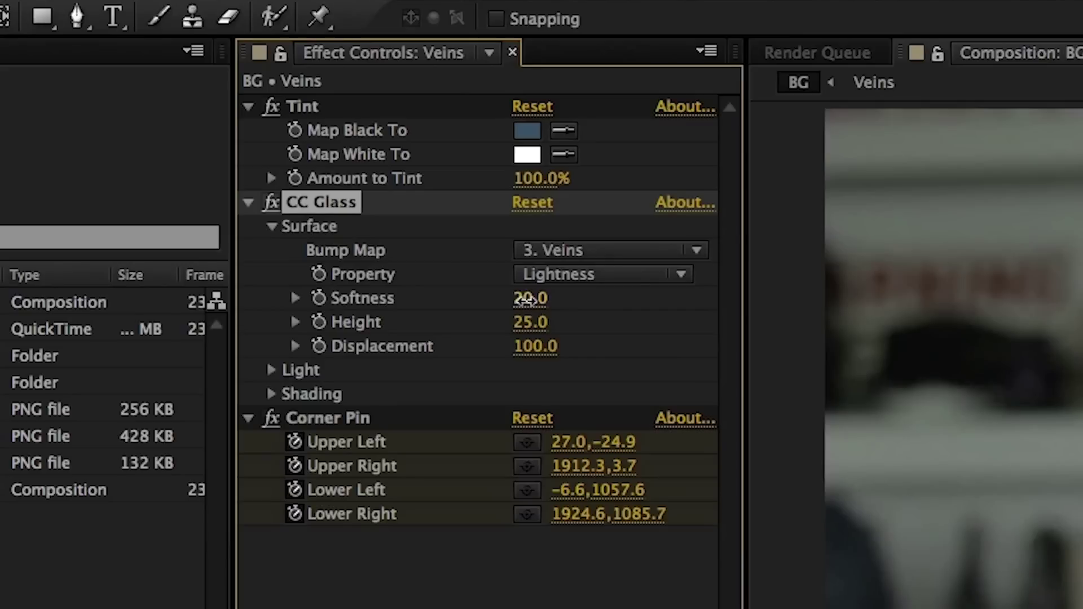
Set CC Glass Softness to 12 and its Light Intensity to 65
{"action": "type", "text": "12"}
{"action": "left_click", "coordinate": [533, 324]}
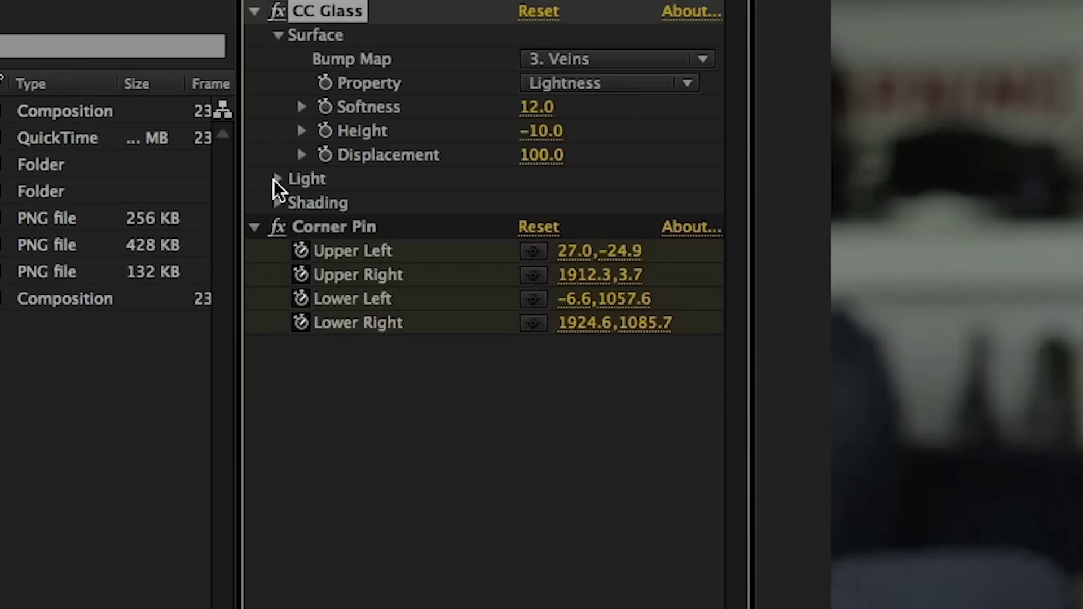
{"action": "left_click", "coordinate": [277, 179]}
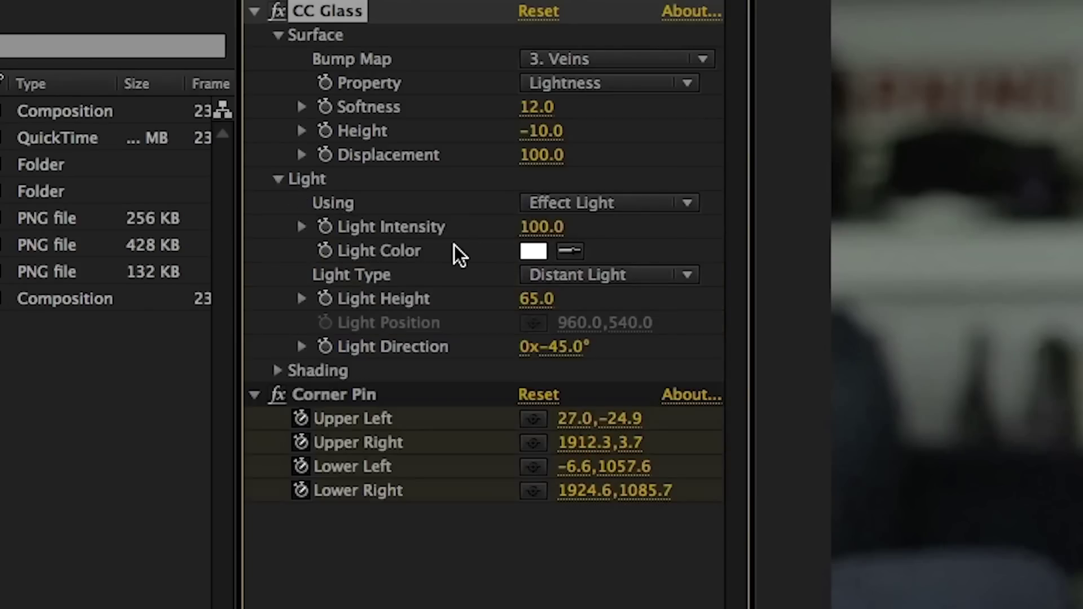
{"action": "type", "text": "65"}
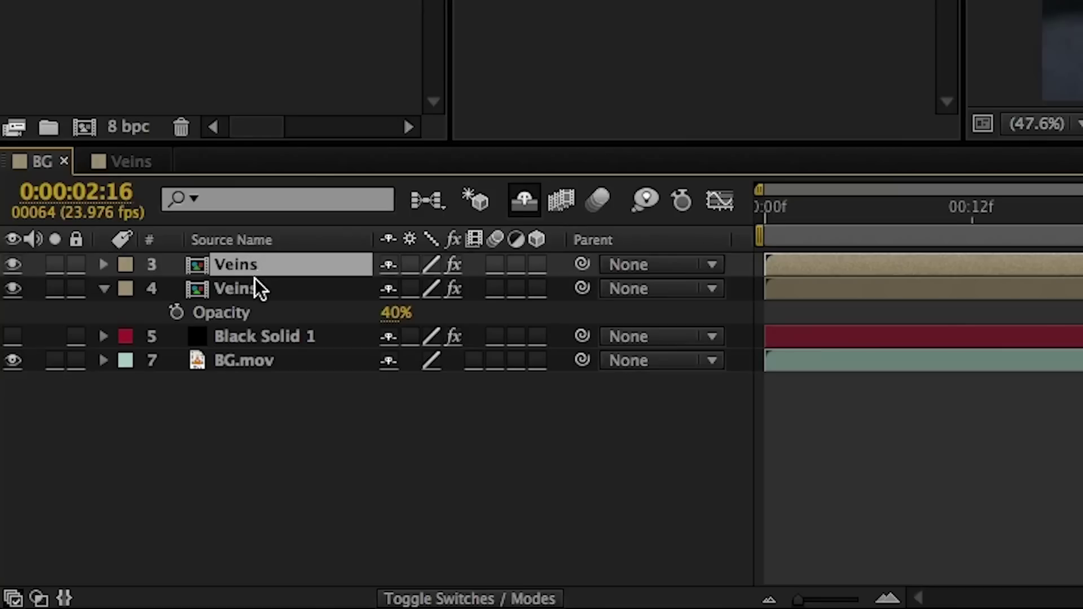
{"action": "left_click", "coordinate": [258, 286]}
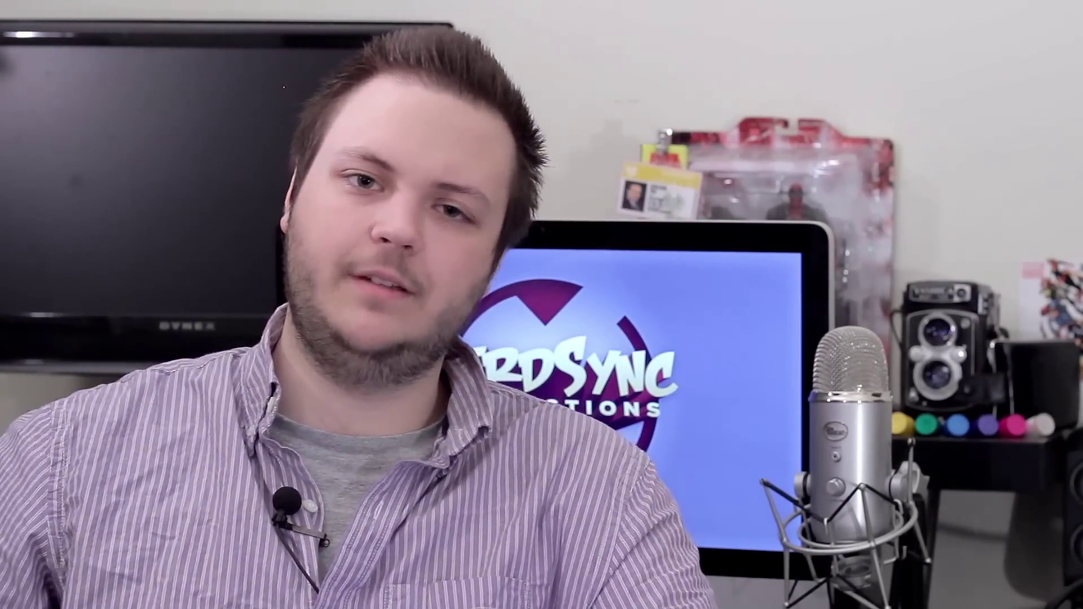
{"action": "left_click", "coordinate": [282, 16]}
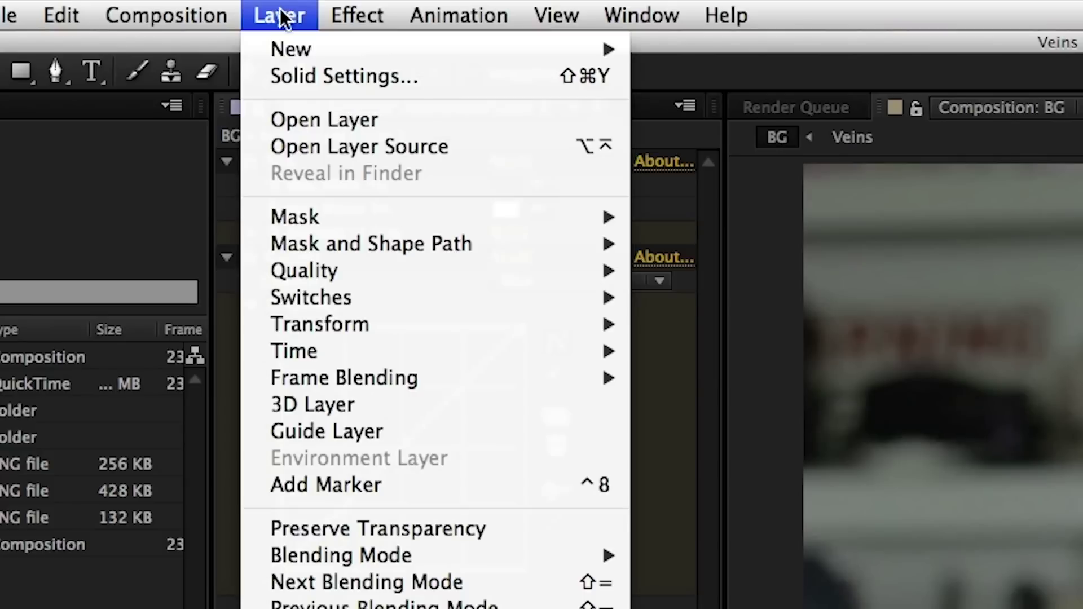
Add a new adjustment layer with a Tint effect at 25% Amount to Tint
{"action": "mouse_move", "coordinate": [290, 49]}
{"action": "left_click", "coordinate": [733, 140]}
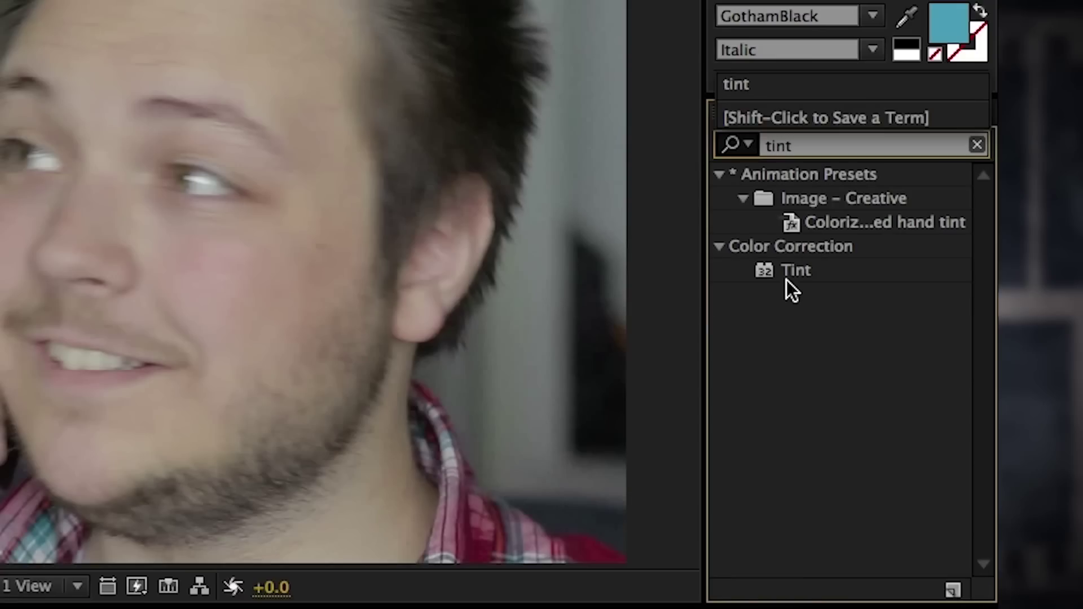
{"action": "double_click", "coordinate": [786, 280]}
{"action": "left_click", "coordinate": [533, 234]}
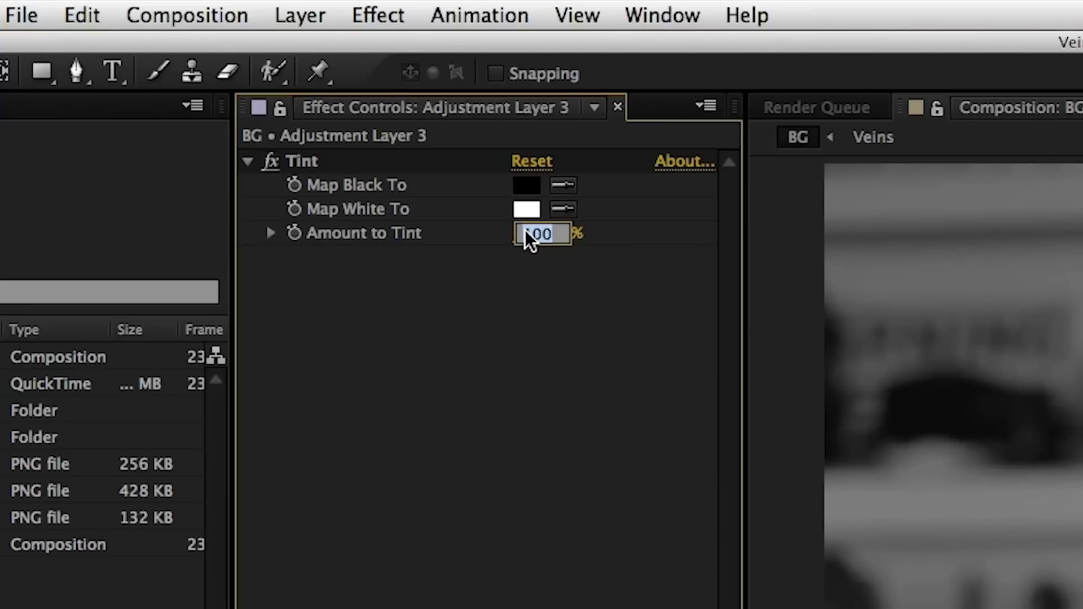
{"action": "key", "text": "Return"}
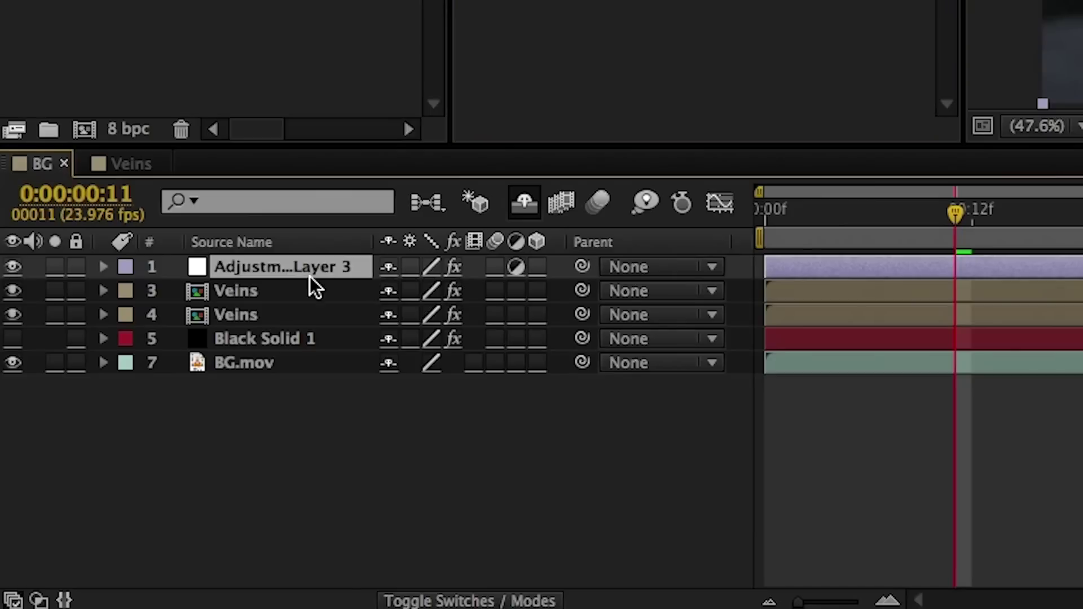
Apply Curves to the adjustment layer and adjust its Red and Blue channels
{"action": "left_click_drag", "start_coordinate": [310, 277], "coordinate": [284, 341]}
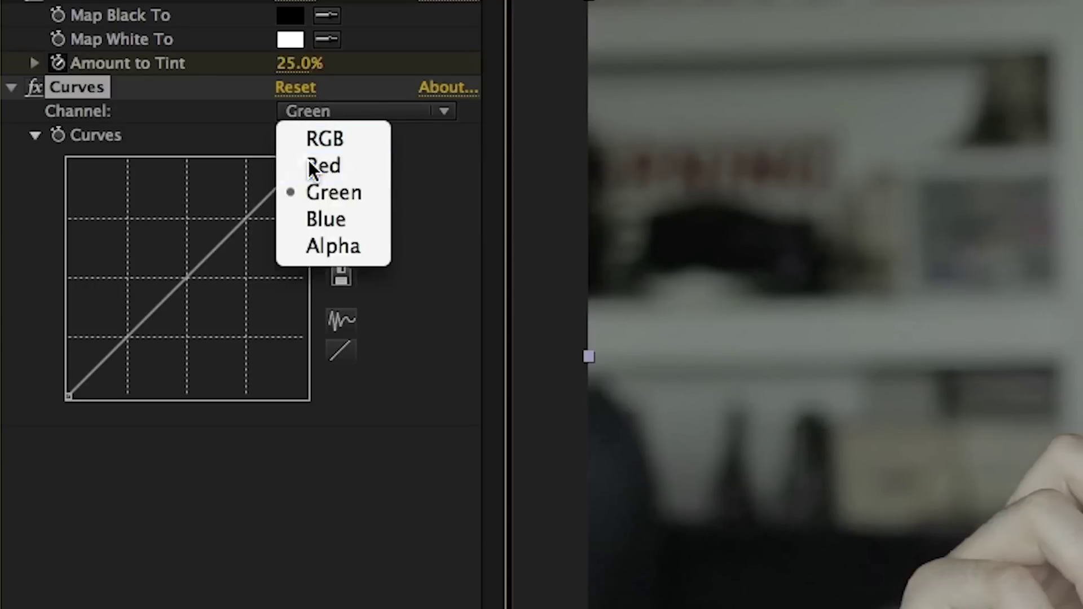
{"action": "left_click", "coordinate": [312, 168]}
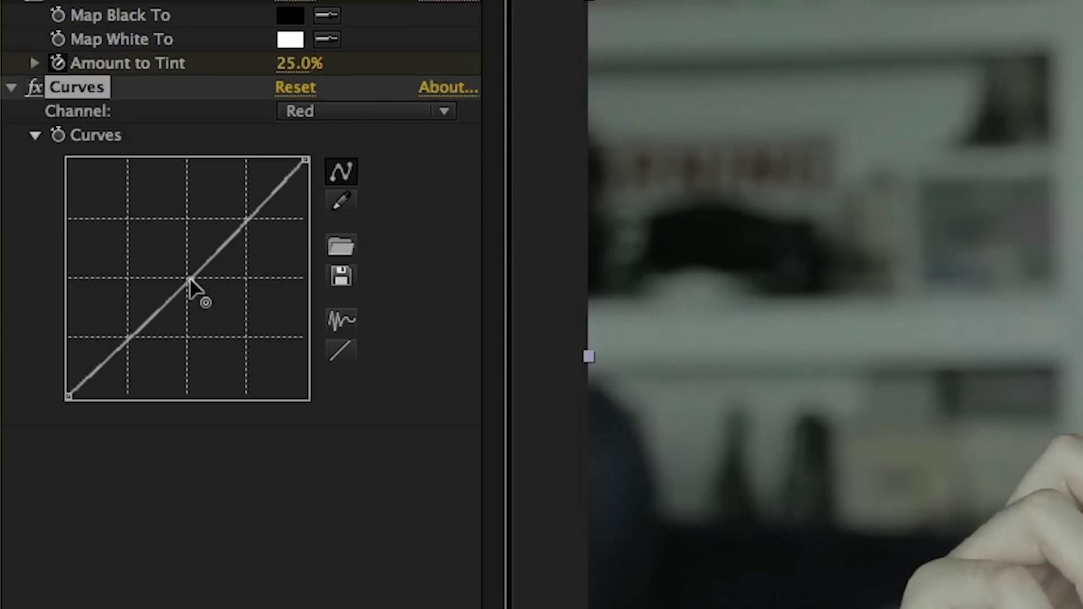
{"action": "left_click", "coordinate": [349, 111]}
{"action": "left_click", "coordinate": [337, 220]}
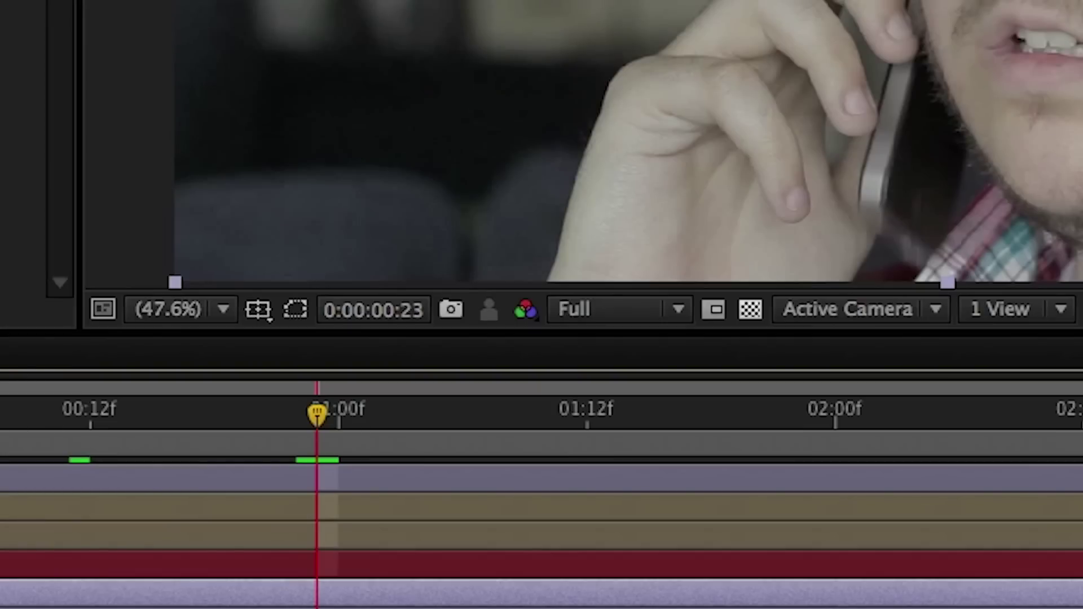
At frame 0:00:00:23, lower Amount to Tint to 0% and reset Curves to a straight line
{"action": "left_click", "coordinate": [773, 415]}
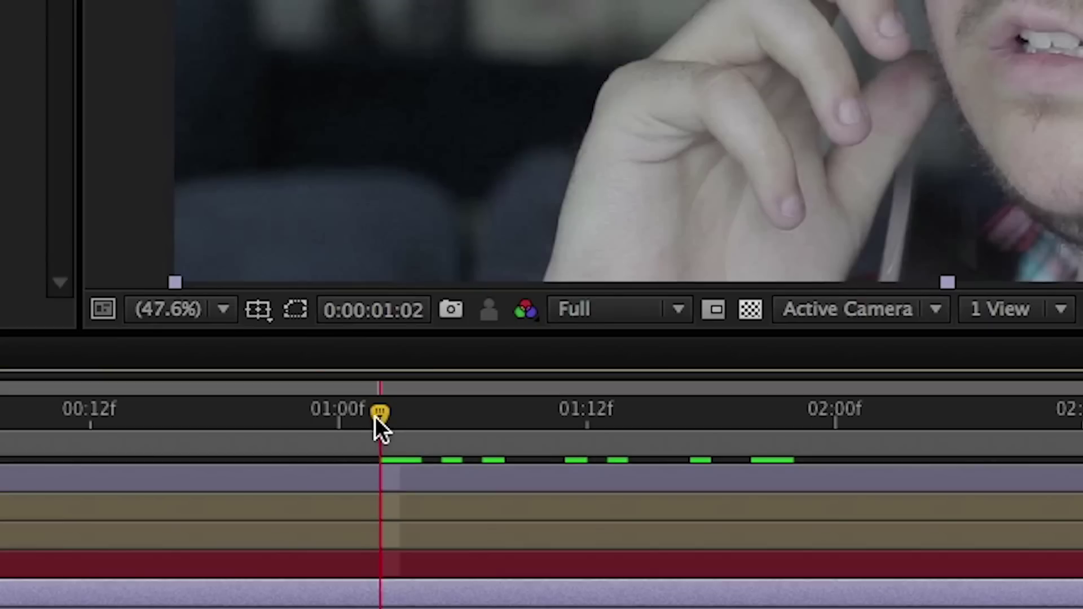
{"action": "left_click_drag", "start_coordinate": [375, 416], "coordinate": [319, 416]}
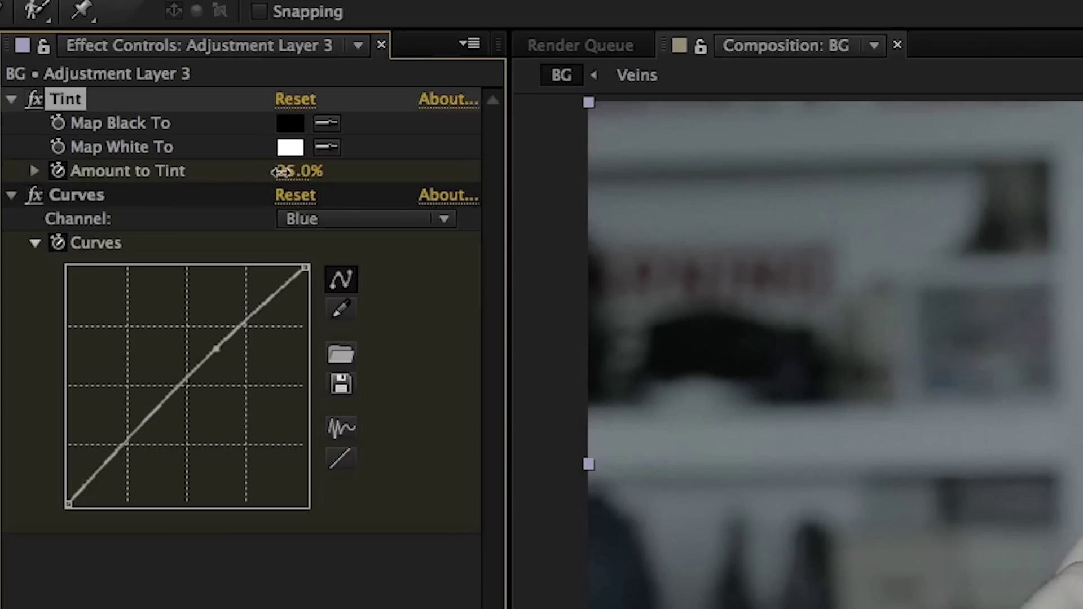
{"action": "left_click_drag", "start_coordinate": [282, 172], "coordinate": [181, 181]}
{"action": "left_click", "coordinate": [292, 194]}
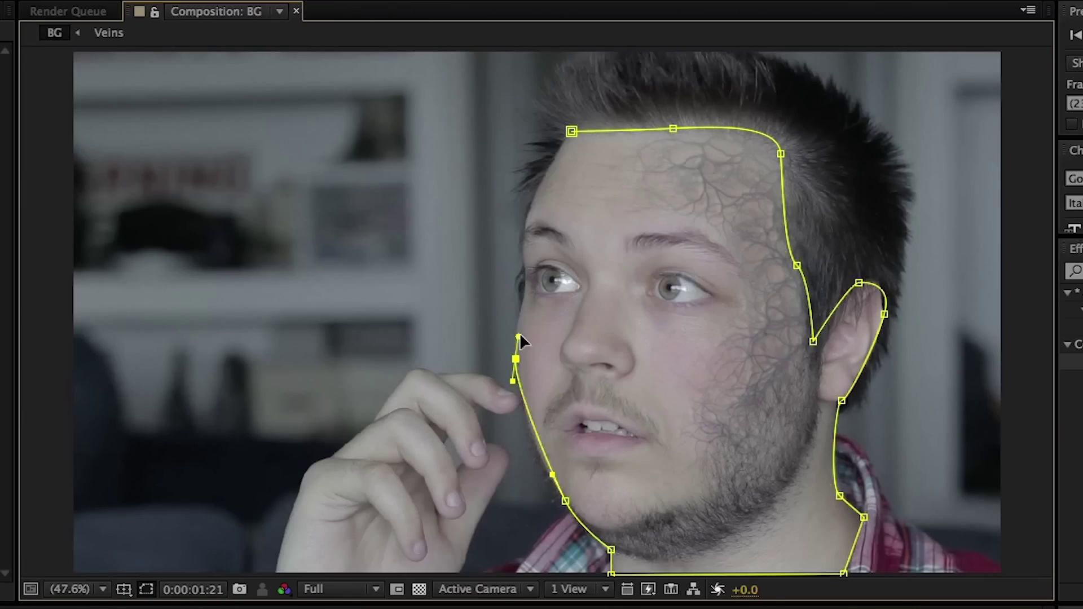
Feather the face mask 15 px, keyframe its path, and enable motion blur on both Veins layers
{"action": "left_click_drag", "start_coordinate": [451, 411], "coordinate": [462, 411]}
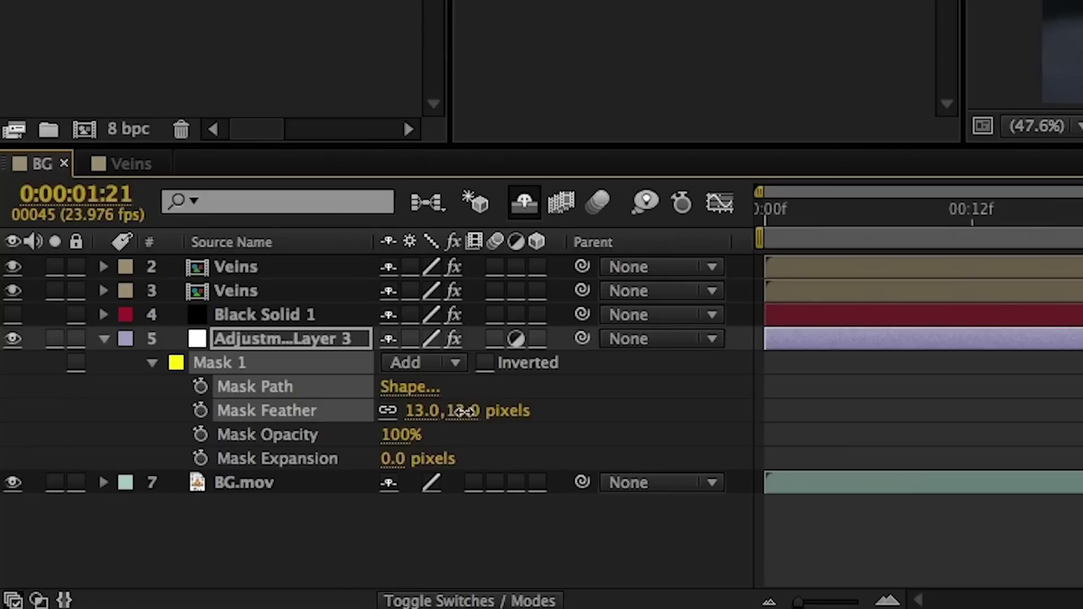
{"action": "left_click", "coordinate": [200, 386]}
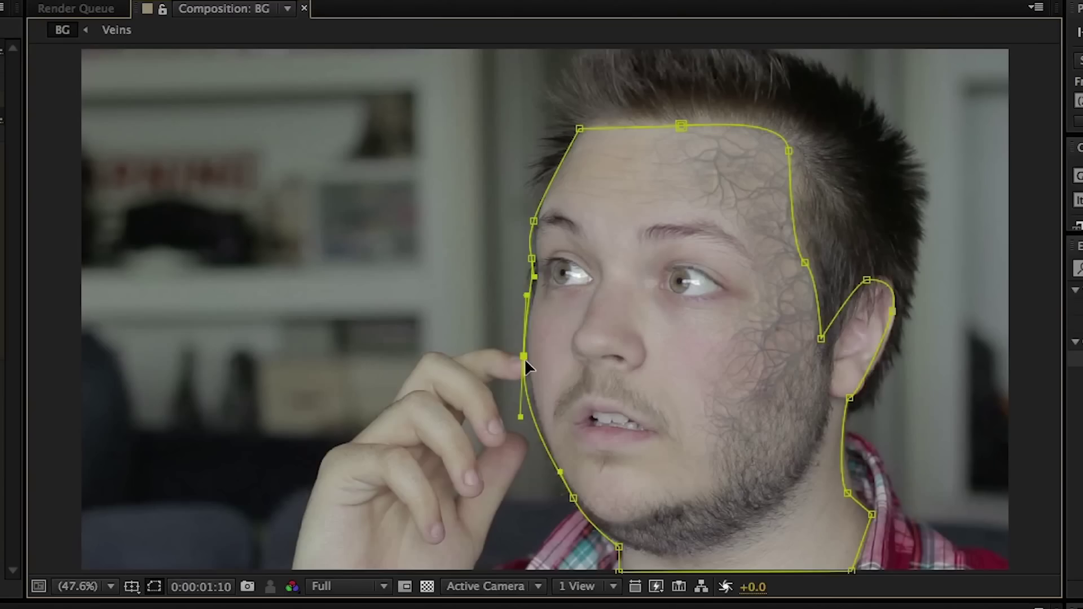
{"action": "left_click_drag", "start_coordinate": [535, 228], "coordinate": [541, 217]}
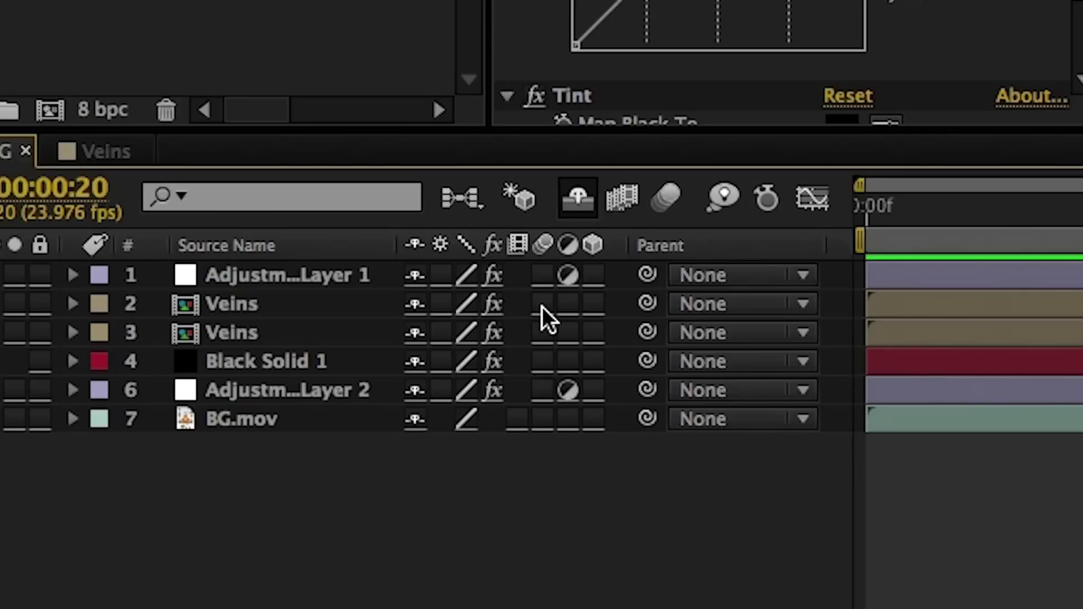
{"action": "left_click_drag", "start_coordinate": [542, 305], "coordinate": [545, 334]}
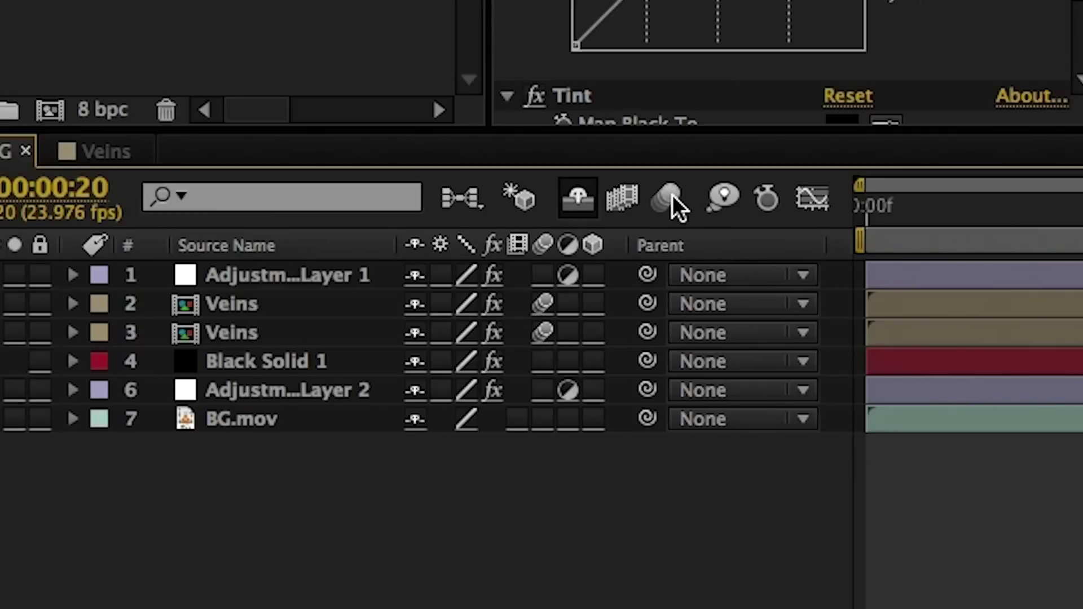